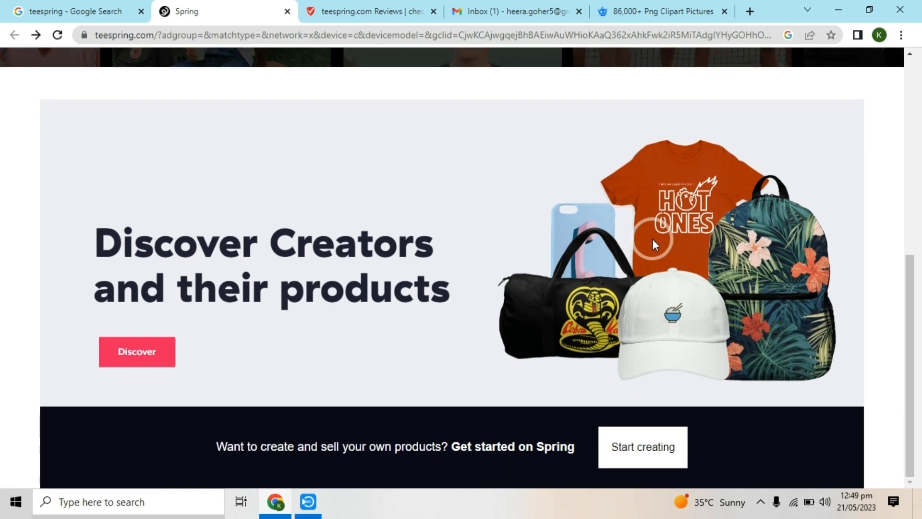
- Look over the Teespring home page, including the section on discovering creators and their products
scroll(644, 258, up, 9)
scroll(612, 235, down, 6)
scroll(557, 205, down, 3)
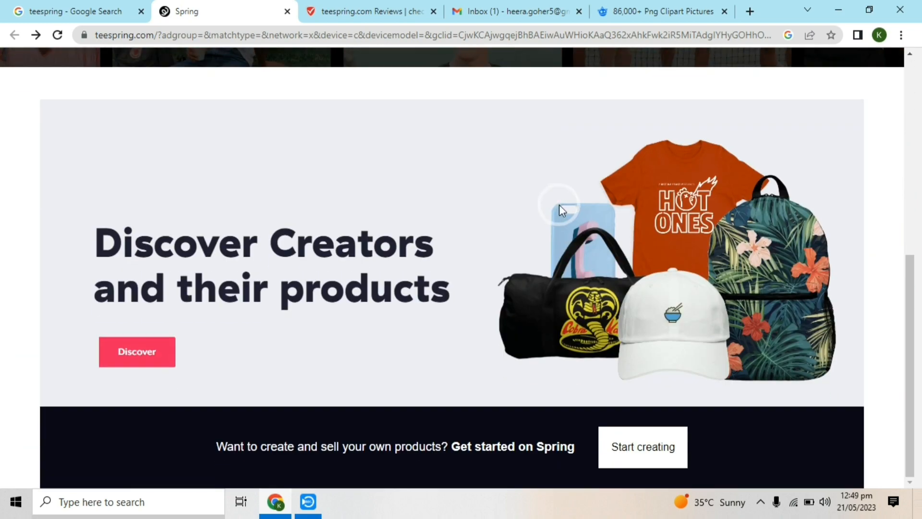
scroll(528, 205, up, 6)
scroll(461, 202, down, 5)
scroll(429, 190, down, 1)
scroll(429, 127, up, 1)
scroll(428, 127, down, 1)
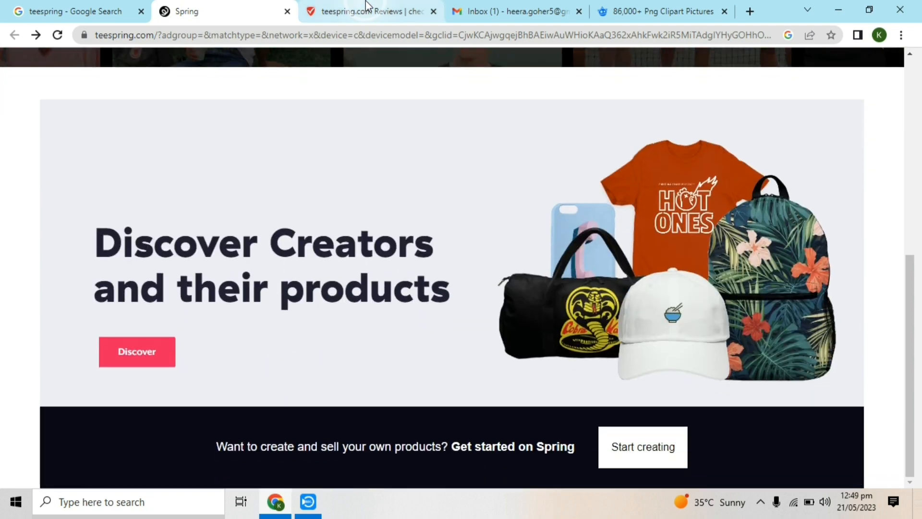
- Review the ScamAdviser page for teespring.com, examining its legitimacy rating, trust score and user feedback
click(358, 10)
scroll(416, 131, up, 2)
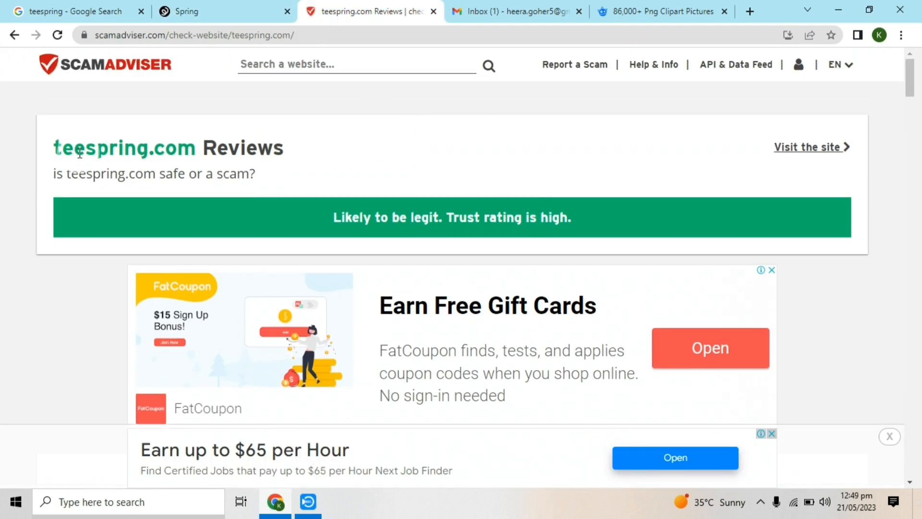
scroll(248, 144, down, 6)
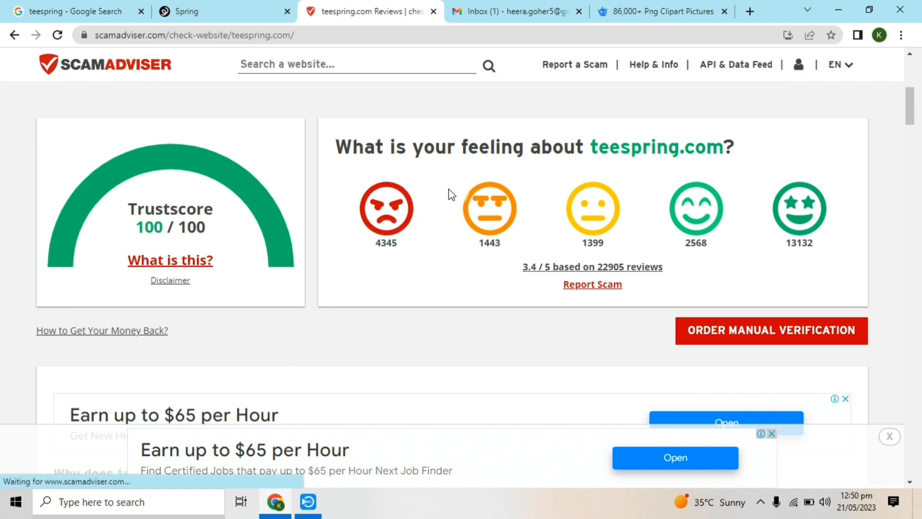
scroll(449, 189, down, 3)
scroll(448, 189, up, 4)
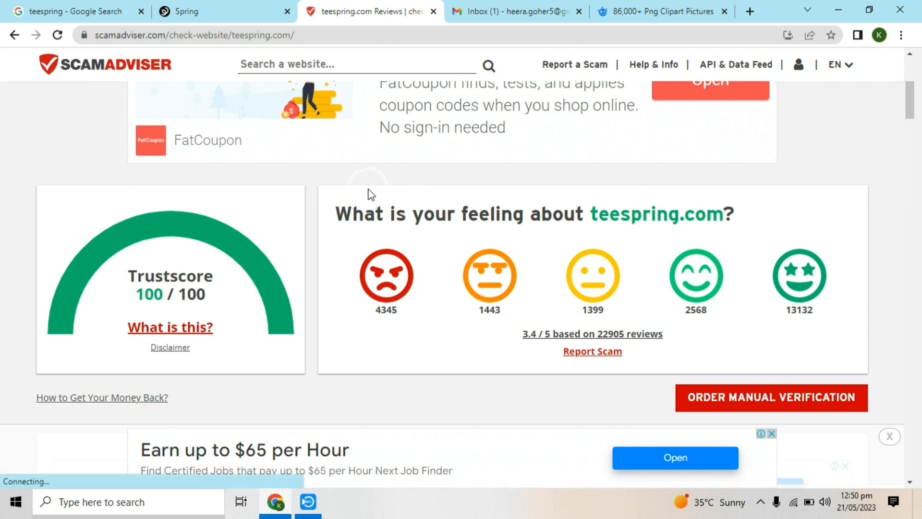
- Return to the Teespring home page and examine it from the header to the invitation to create and sell products
click(218, 6)
scroll(461, 265, down, 8)
scroll(461, 264, up, 6)
scroll(461, 264, up, 2)
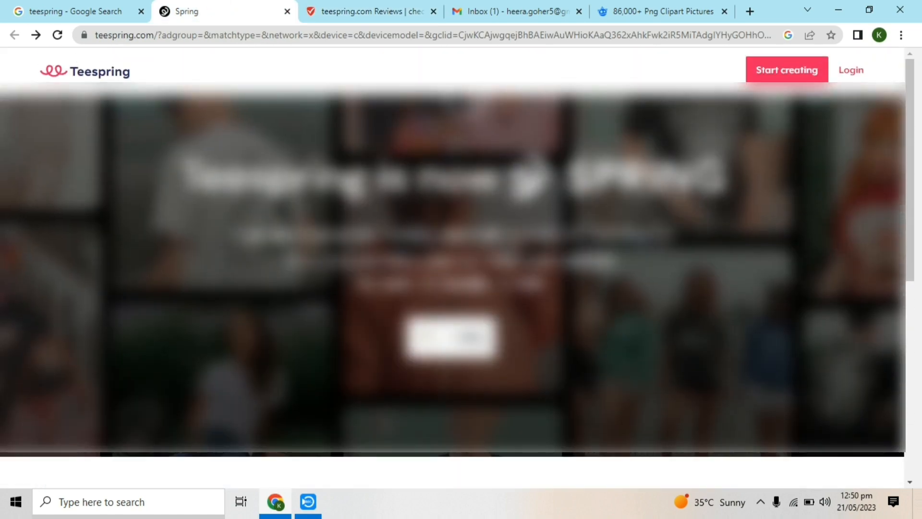
scroll(528, 228, down, 8)
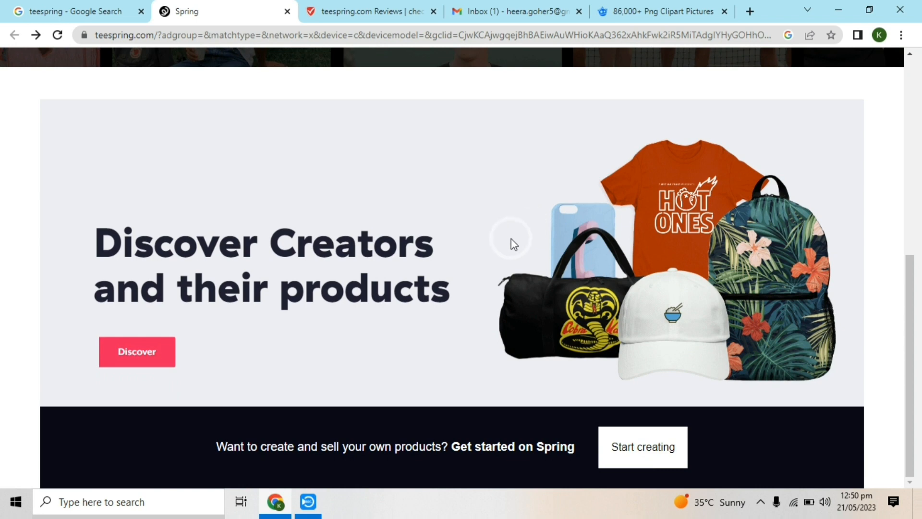
scroll(488, 223, up, 2)
scroll(488, 229, down, 3)
scroll(558, 185, up, 4)
scroll(461, 267, down, 1)
scroll(461, 267, up, 4)
scroll(461, 268, down, 2)
scroll(461, 267, up, 3)
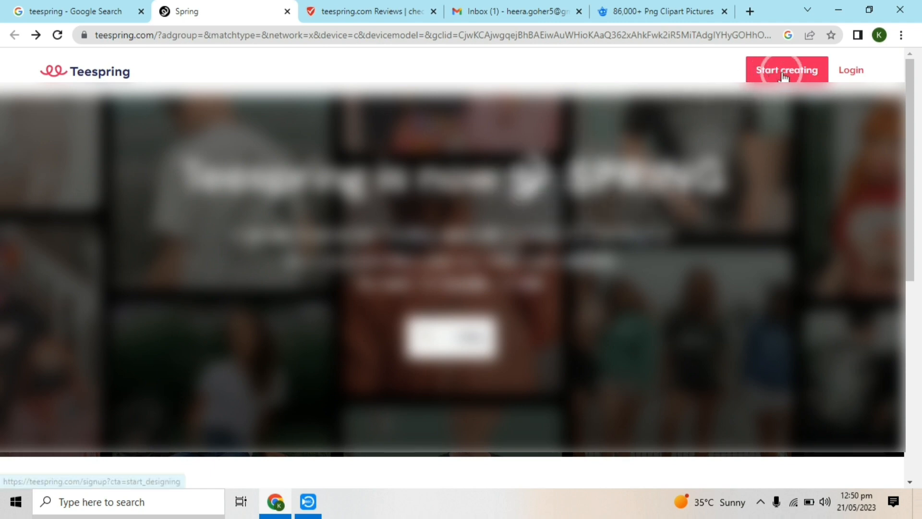
- Sign up for a Spring creator account with the brand name TrendGohar, the account email and password, and the completed robot check
click(799, 72)
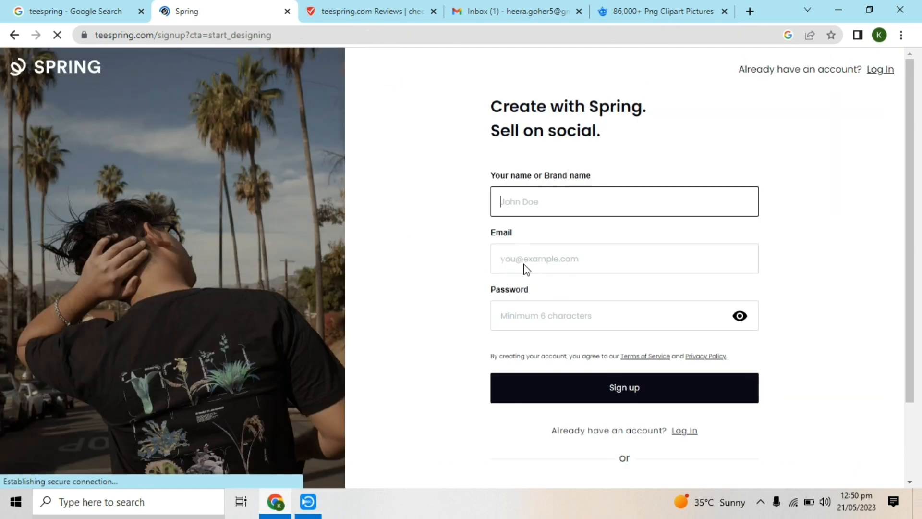
scroll(805, 199, down, 2)
scroll(811, 199, up, 2)
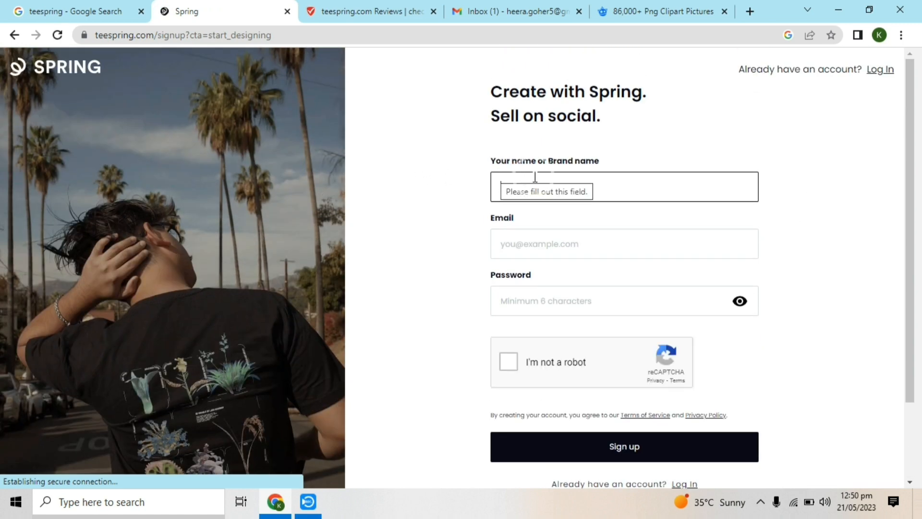
click(586, 186)
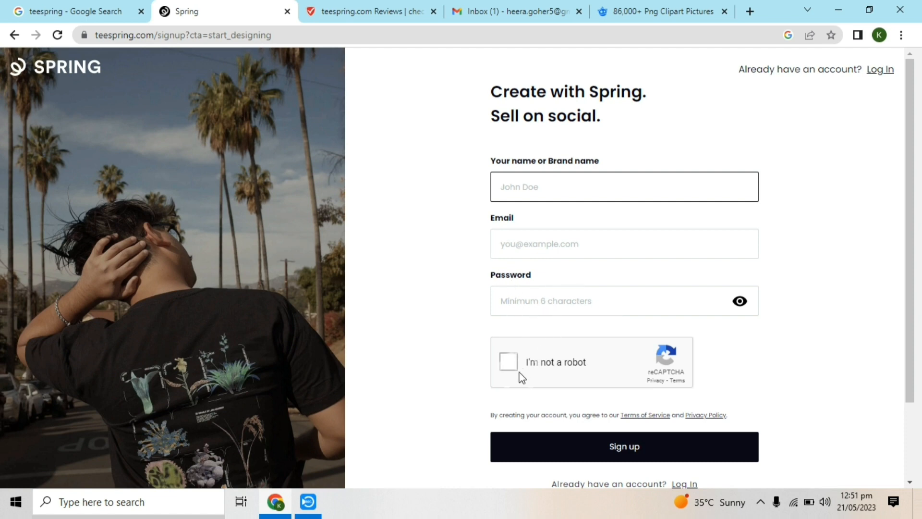
click(604, 447)
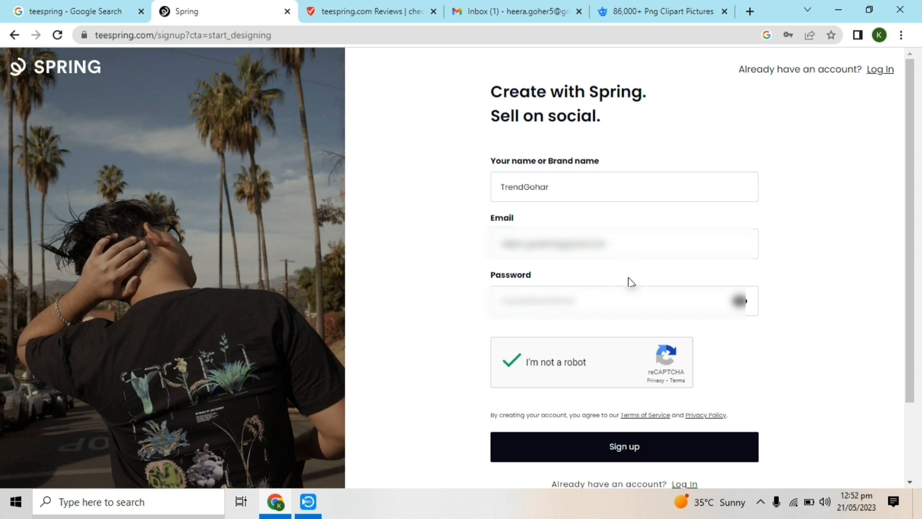
click(649, 442)
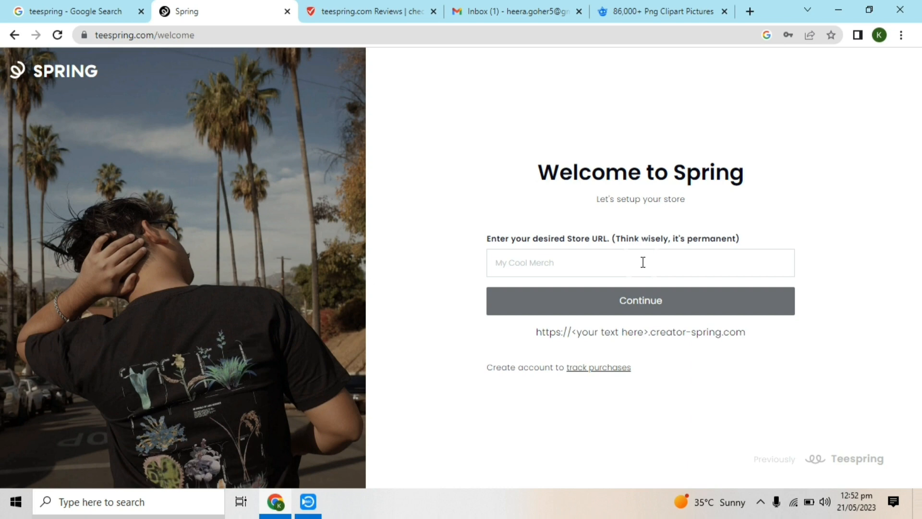
- Set the desired store URL to TrendGohar and continue to the product catalogue
click(643, 262)
text(TrendGohar)
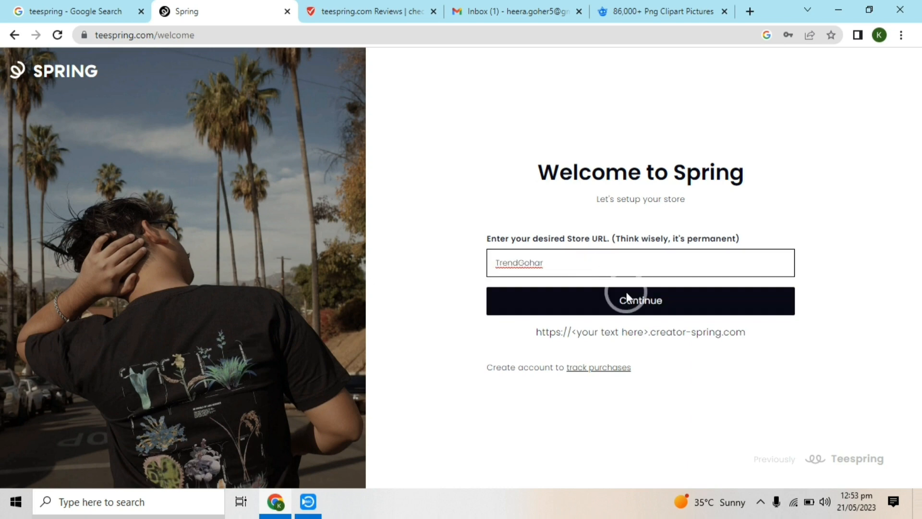
click(637, 308)
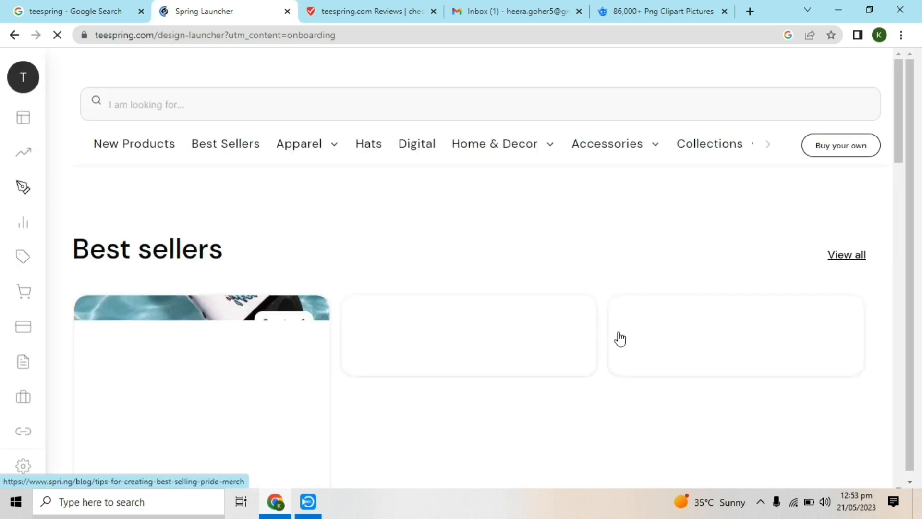
- Examine the featured best sellers and the apparel categories for men, women, and kids and babies
scroll(511, 245, down, 2)
scroll(511, 245, down, 5)
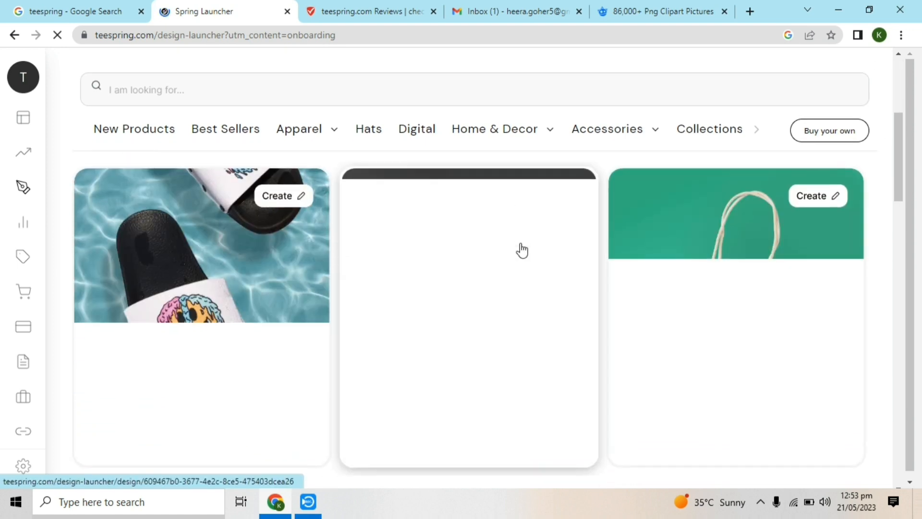
scroll(529, 260, up, 3)
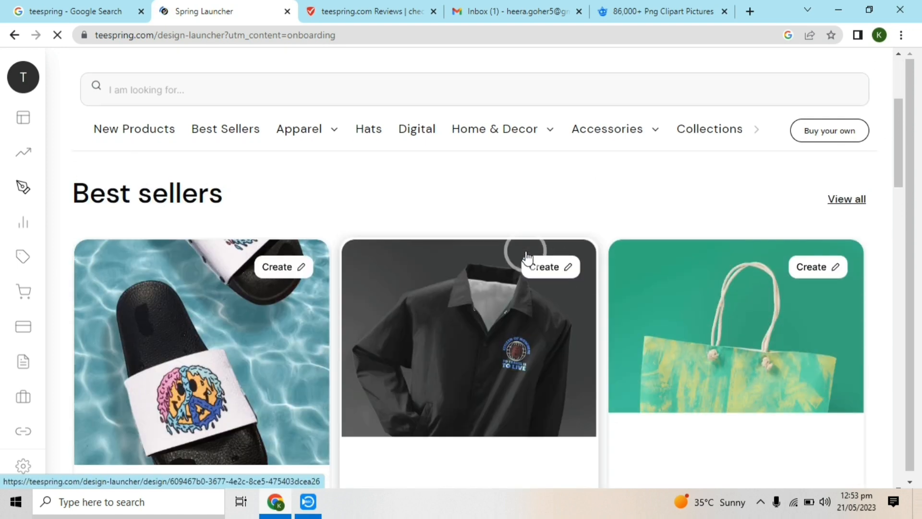
scroll(423, 218, down, 3)
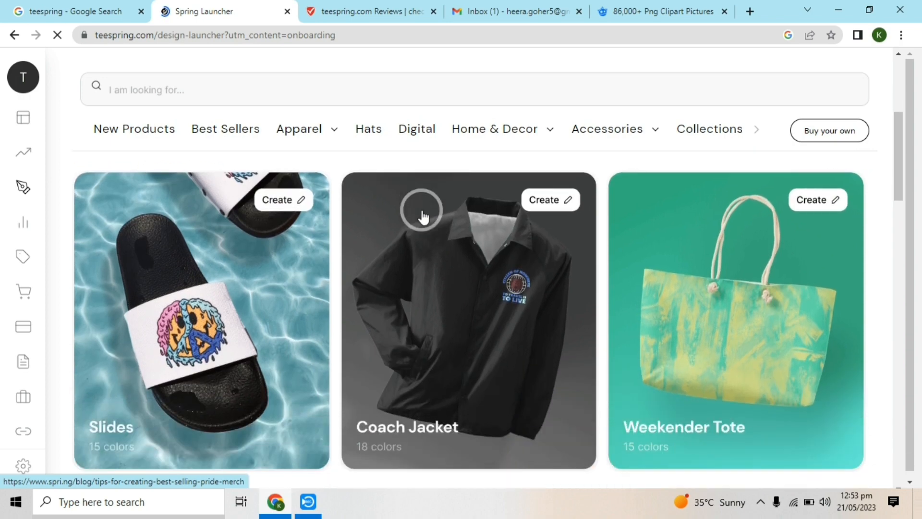
scroll(423, 216, up, 5)
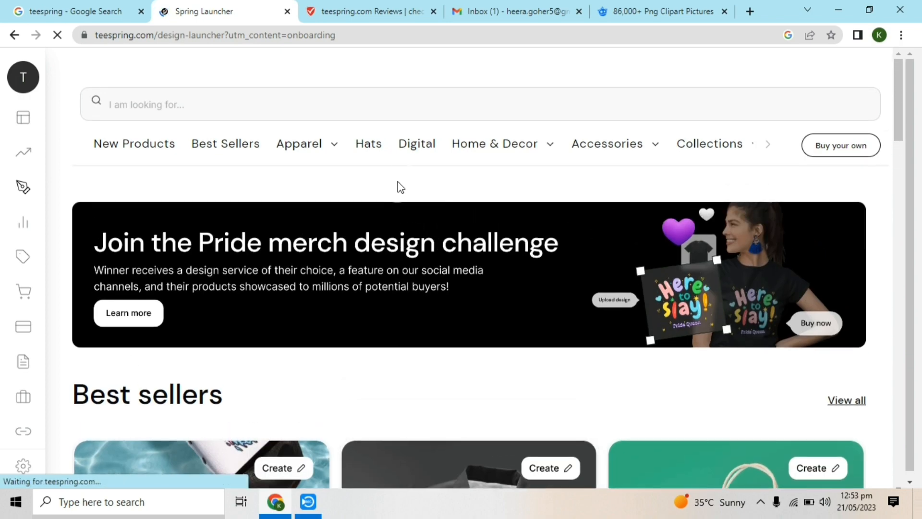
mouse_move(349, 149)
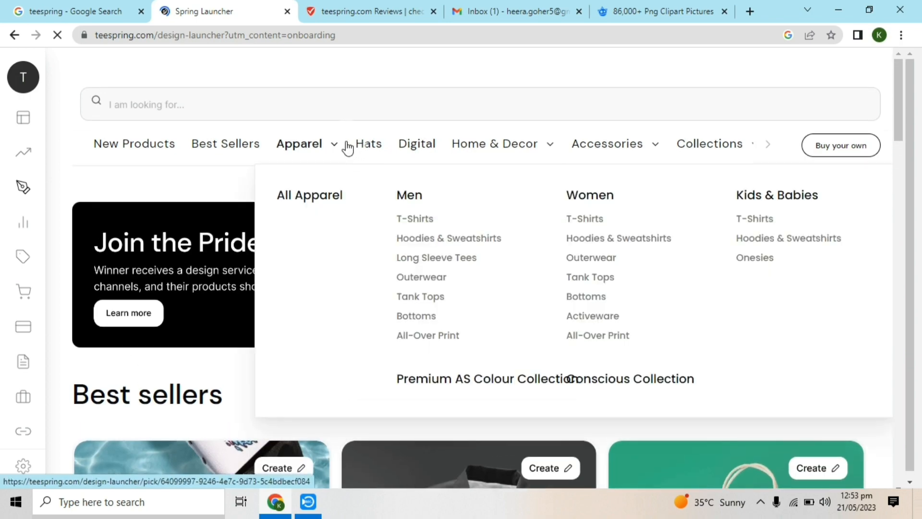
- Browse the whole product launcher page from the best sellers through the new products to the trending categories
scroll(191, 231, down, 3)
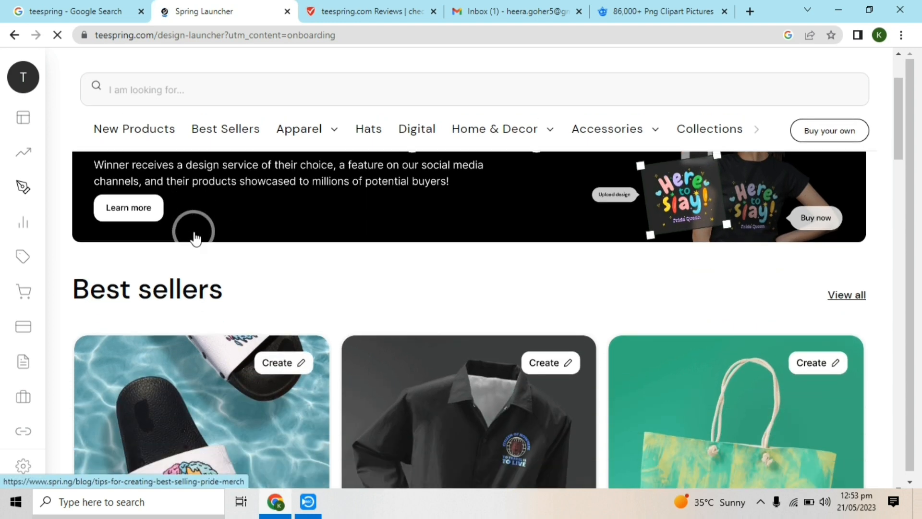
scroll(199, 237, down, 3)
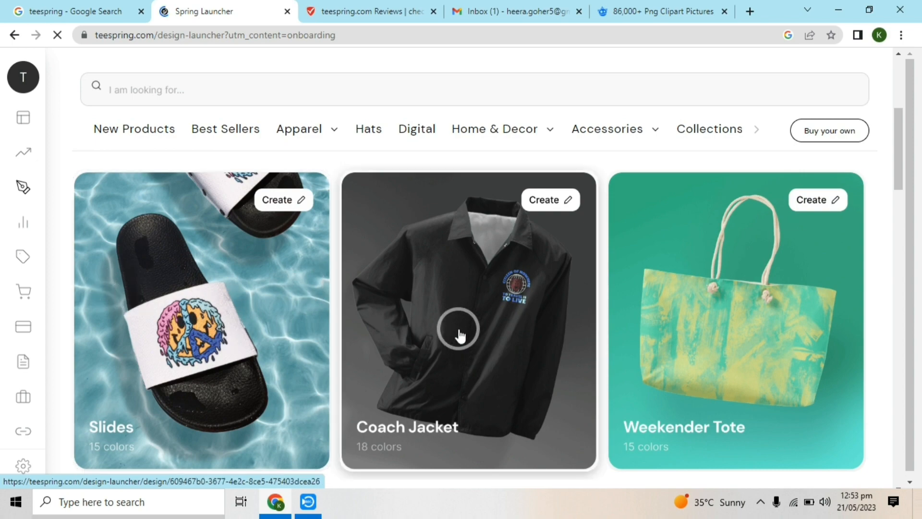
scroll(739, 308, down, 5)
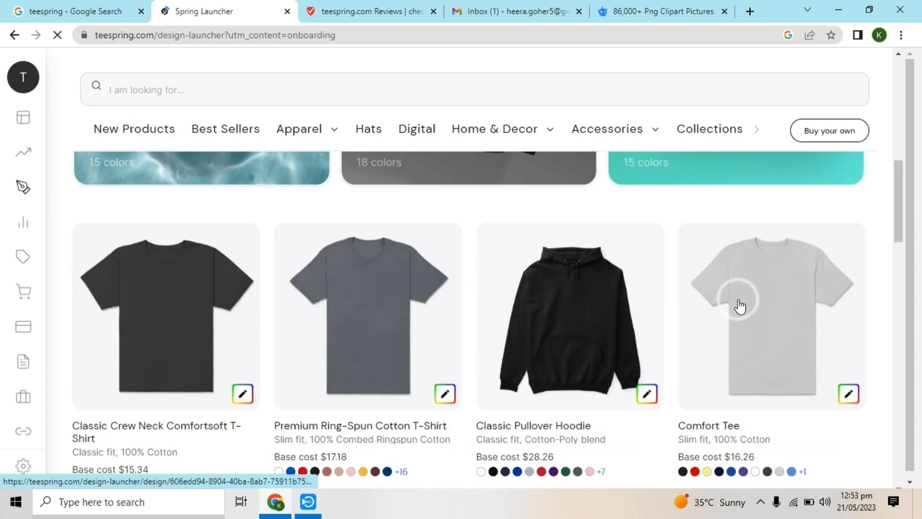
scroll(344, 278, down, 8)
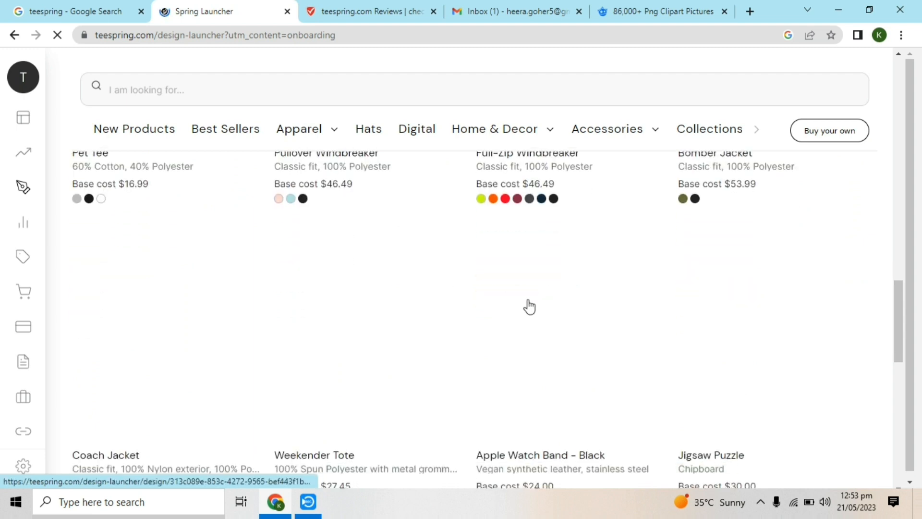
scroll(544, 293, up, 2)
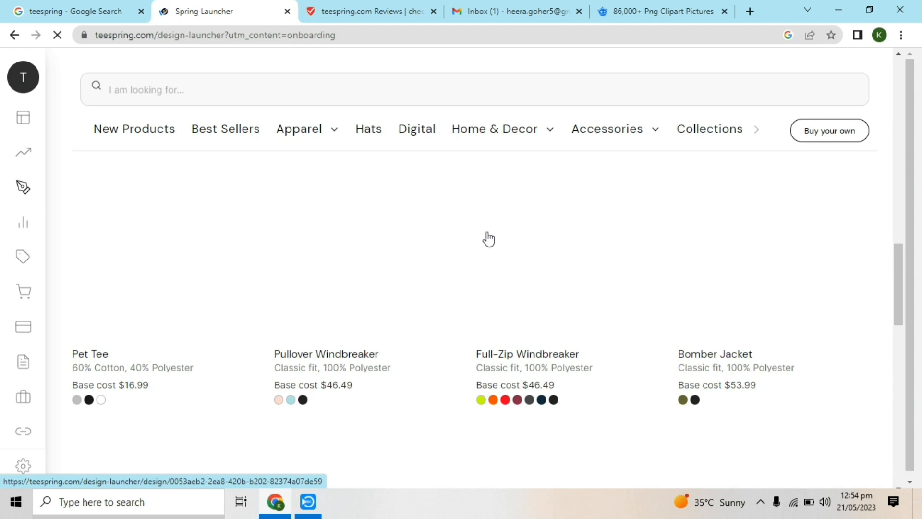
scroll(479, 259, down, 8)
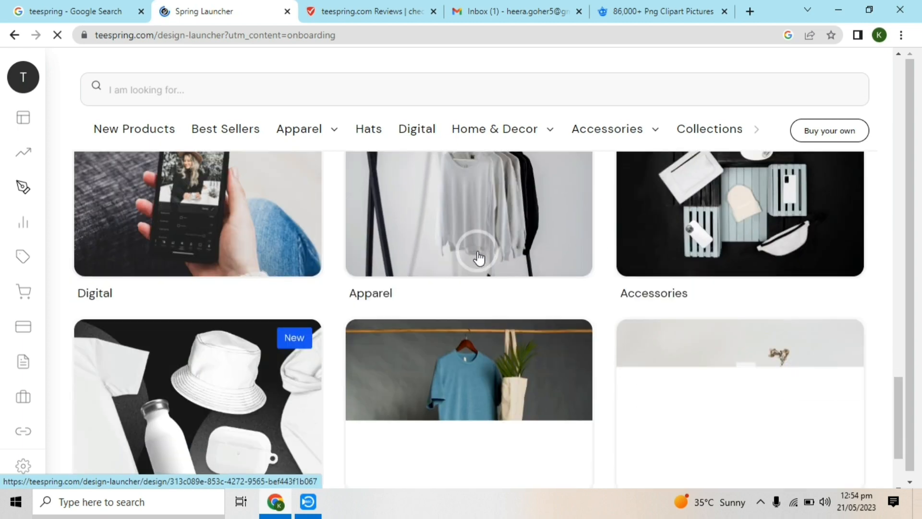
click(428, 439)
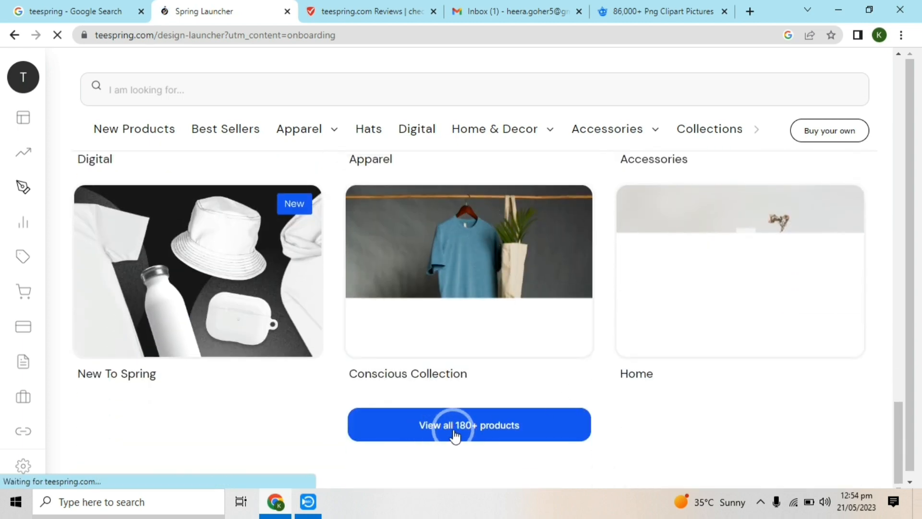
scroll(501, 318, up, 10)
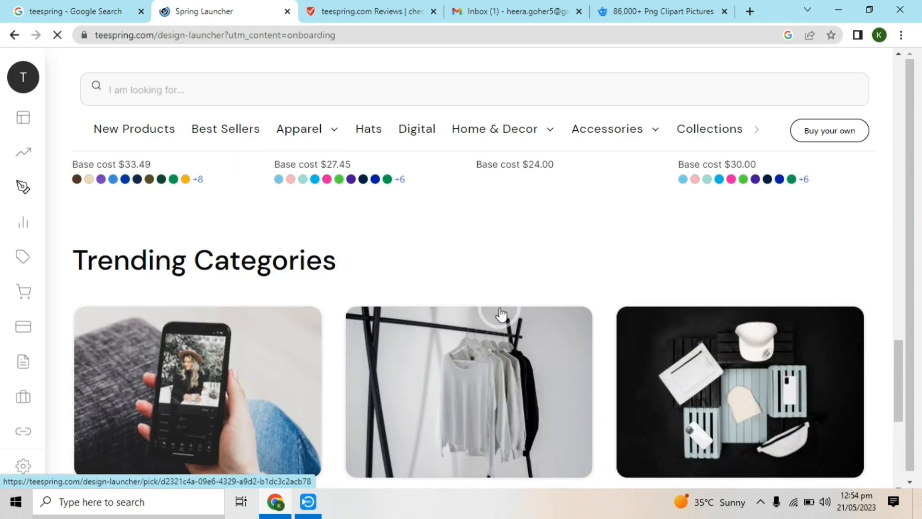
scroll(460, 272, up, 15)
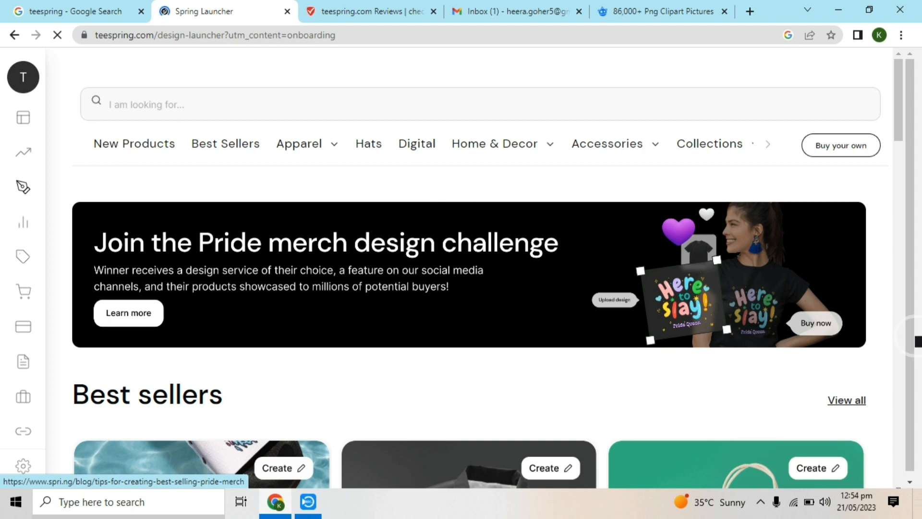
- Review the base costs and colour options of the best-selling and new products, ending at the trending categories
scroll(424, 186, down, 5)
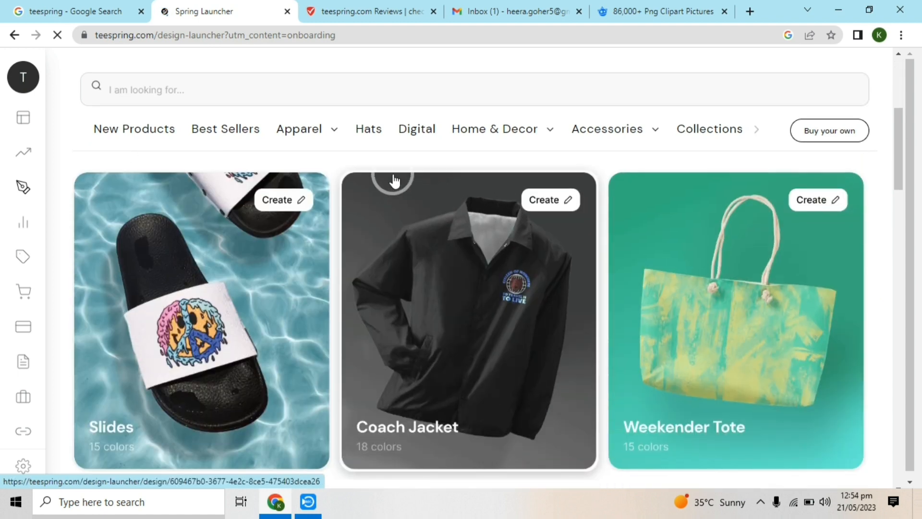
scroll(463, 246, down, 4)
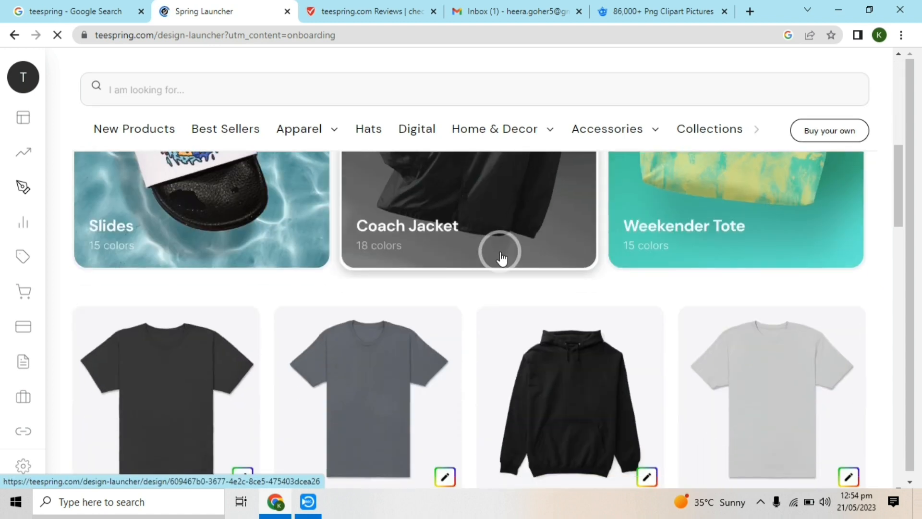
scroll(500, 255, down, 4)
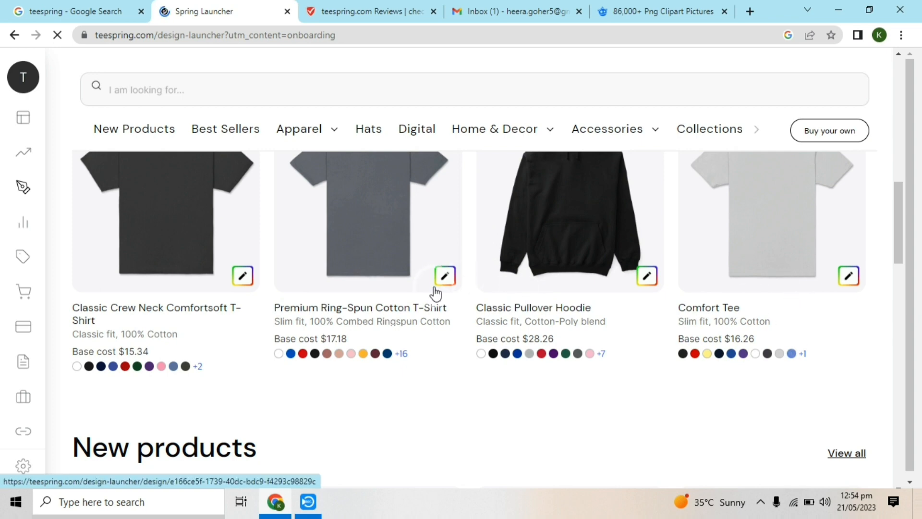
scroll(493, 268, down, 5)
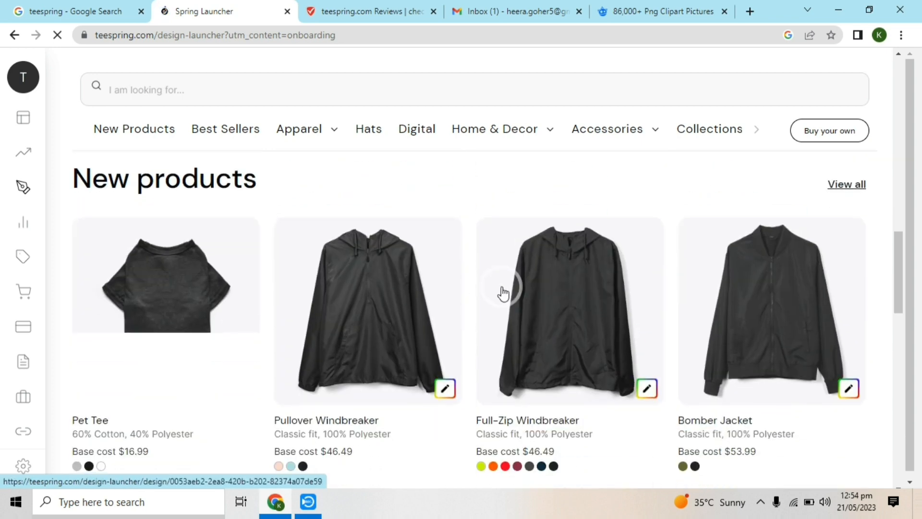
scroll(503, 293, down, 1)
scroll(432, 258, down, 5)
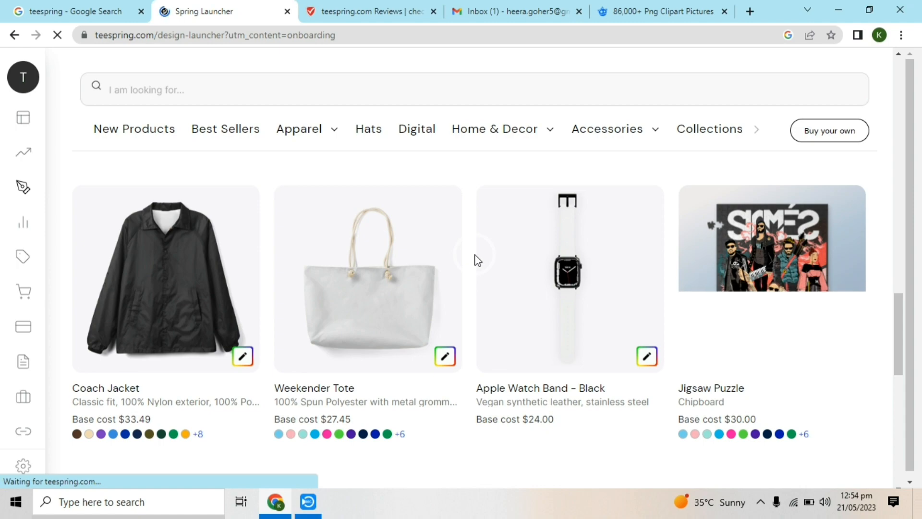
scroll(495, 274, down, 3)
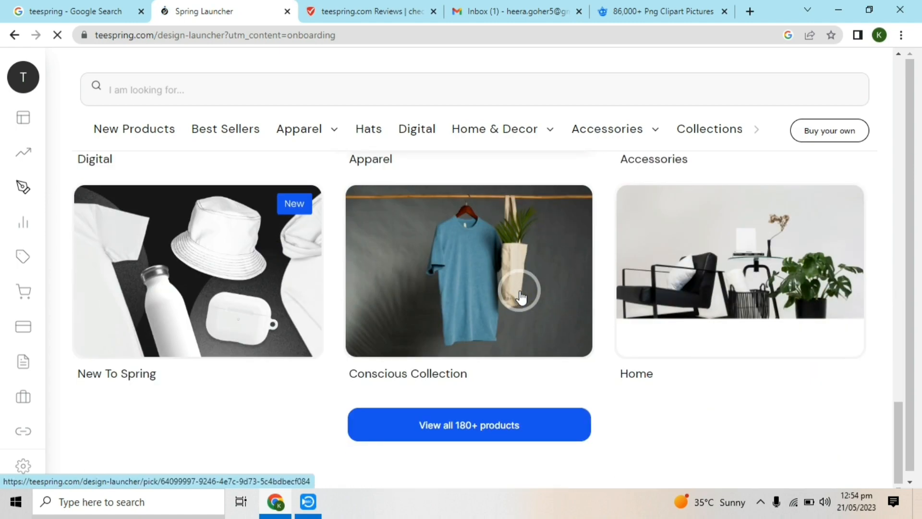
- Look back over the new products and best sellers up to the featured Slides, Coach Jacket and Weekender Tote
scroll(523, 283, up, 10)
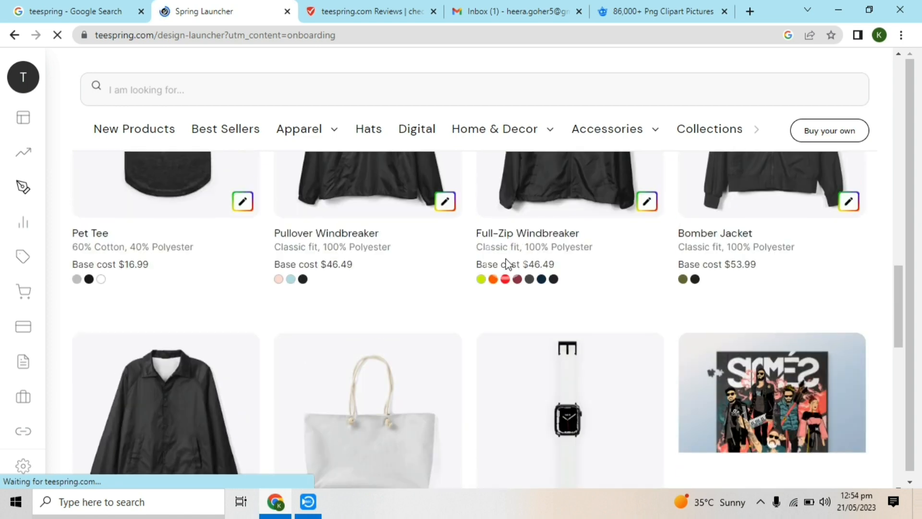
scroll(478, 246, up, 5)
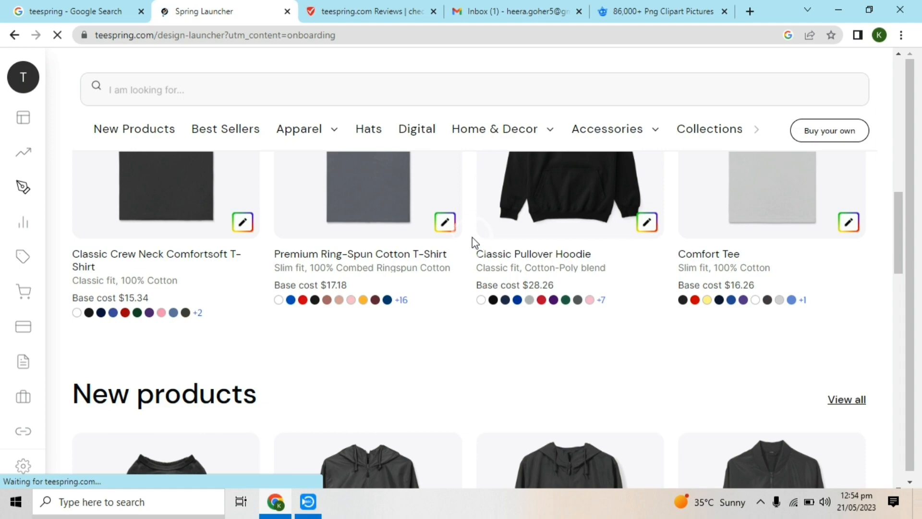
scroll(472, 241, down, 6)
scroll(494, 264, up, 10)
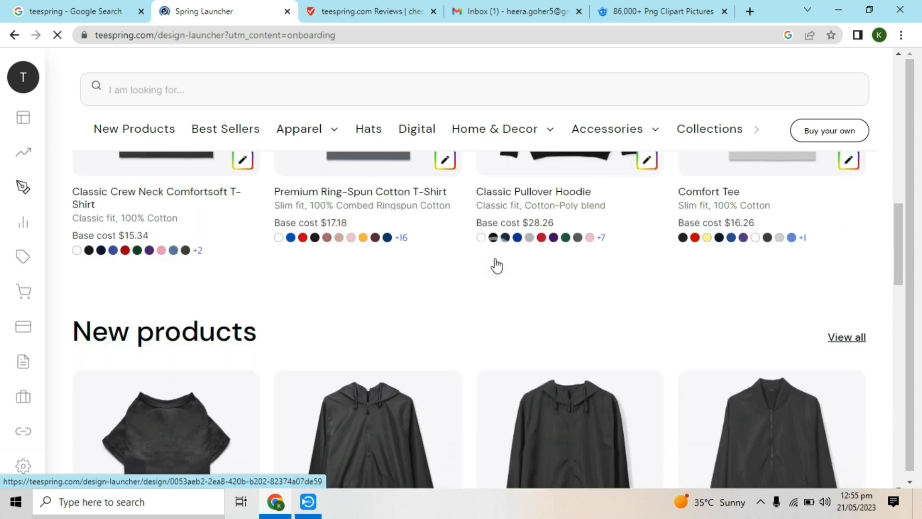
scroll(497, 265, up, 6)
scroll(455, 251, down, 1)
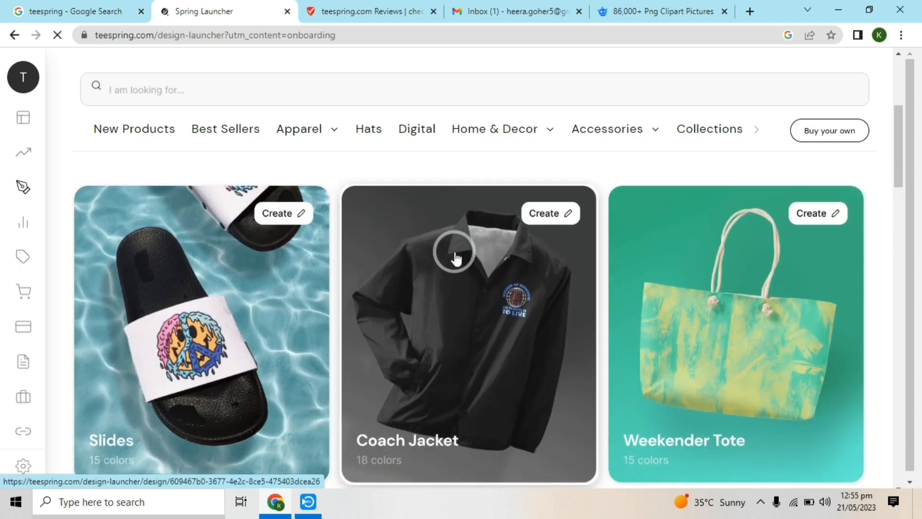
scroll(421, 259, down, 5)
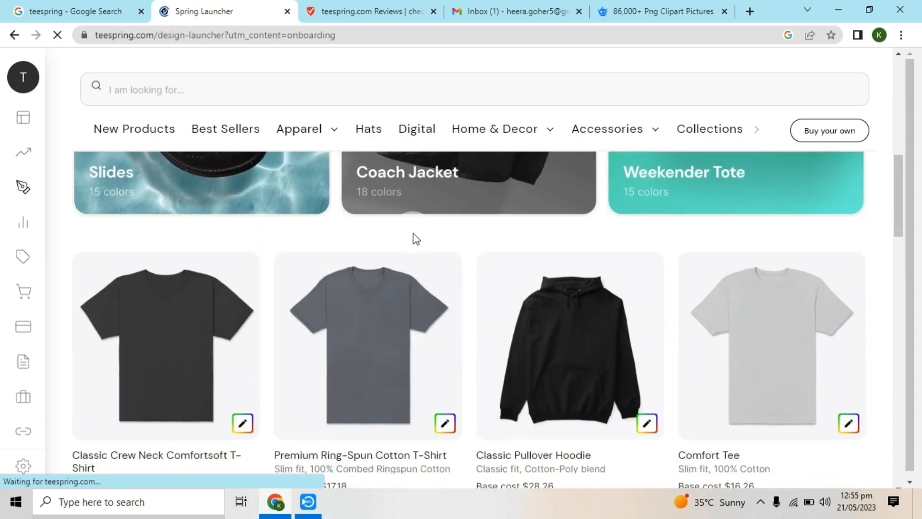
scroll(416, 239, up, 5)
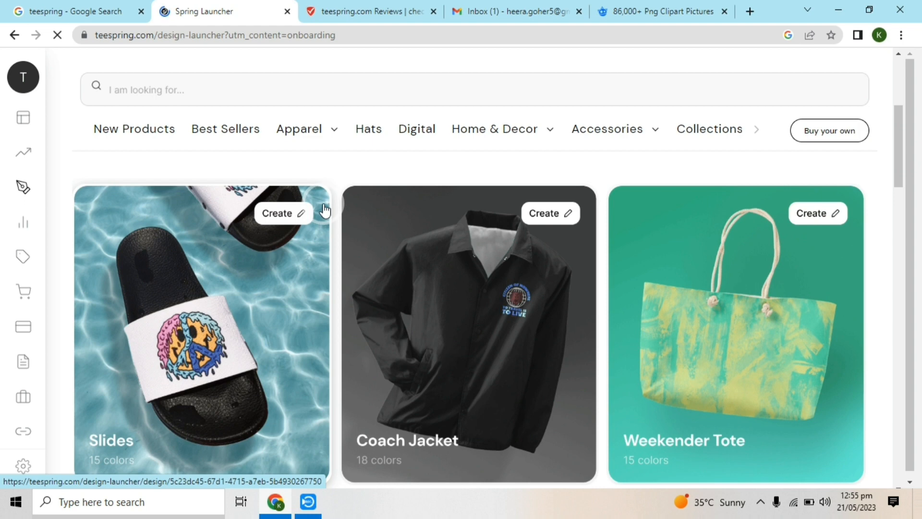
- Switch to the Freepik page and browse the png clipart photos as possible artwork
click(617, 20)
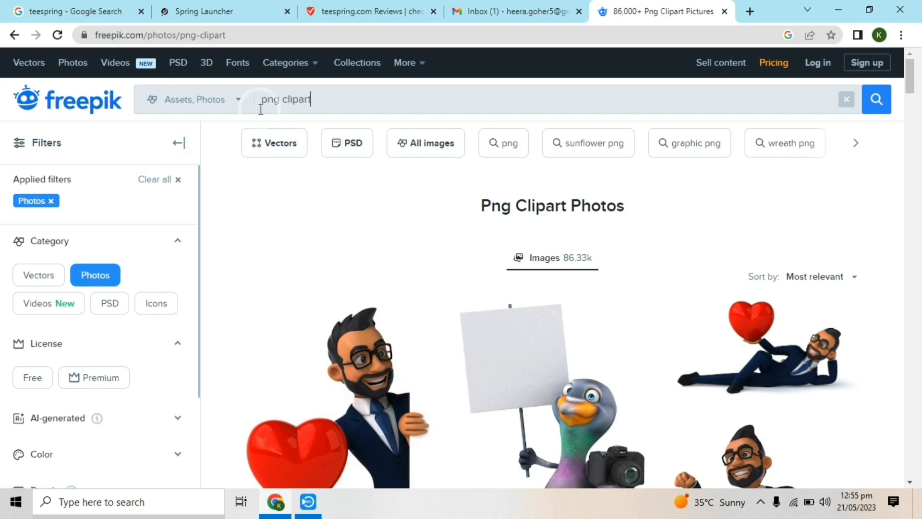
click(317, 100)
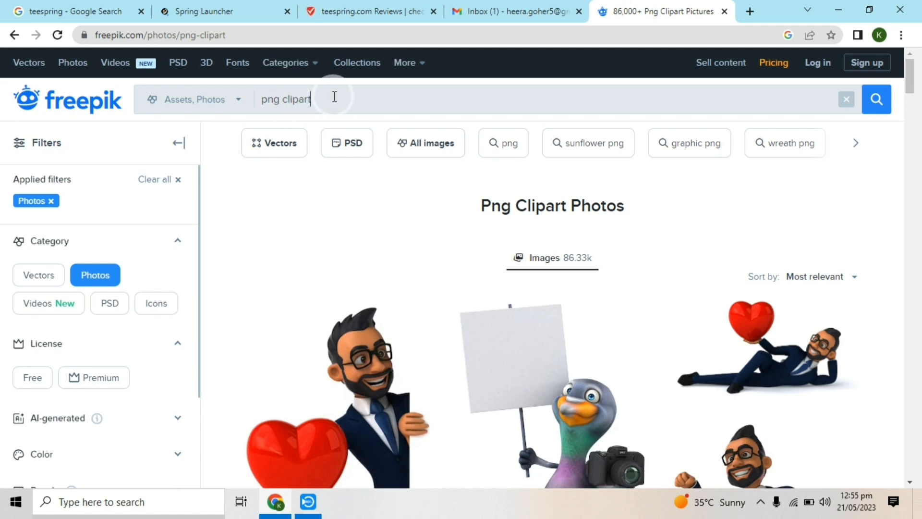
scroll(624, 307, down, 10)
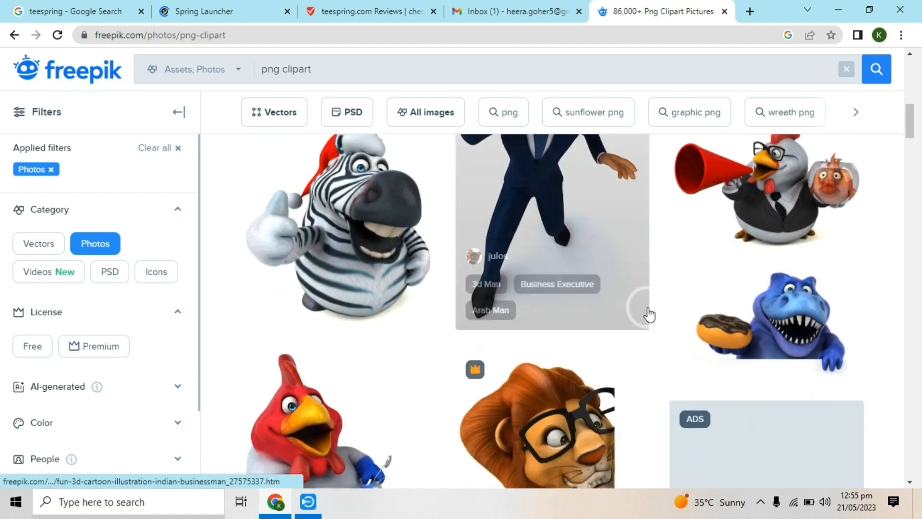
scroll(620, 292, up, 10)
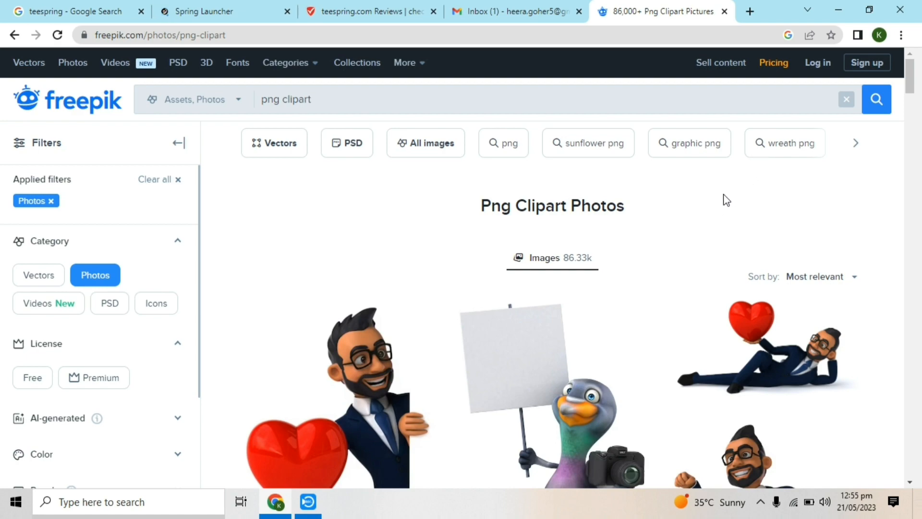
scroll(633, 209, down, 15)
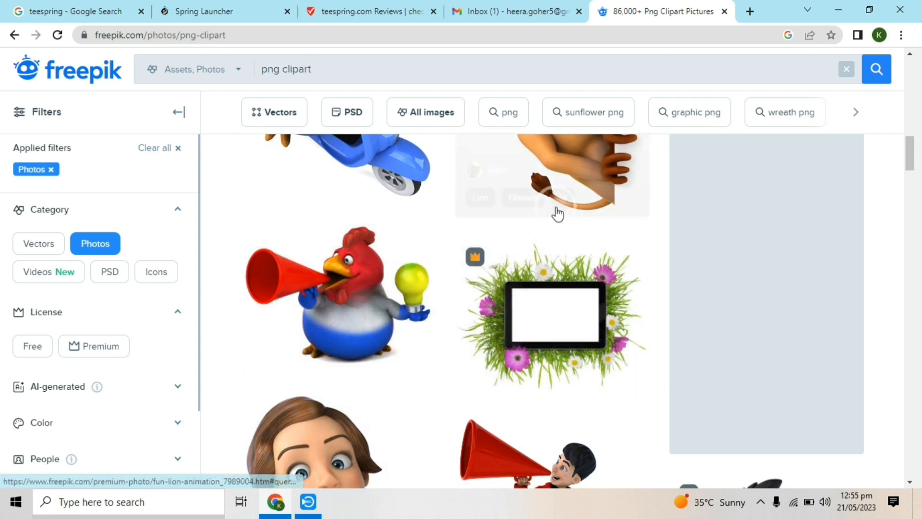
scroll(479, 269, down, 10)
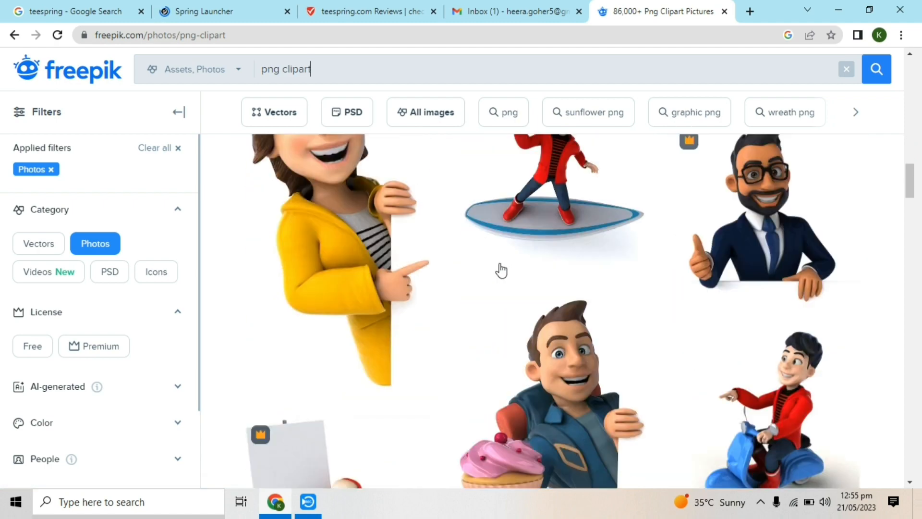
- Open Freepik's suggested sunflower png search and look through the sunflower photos
scroll(601, 144, up, 5)
click(607, 116)
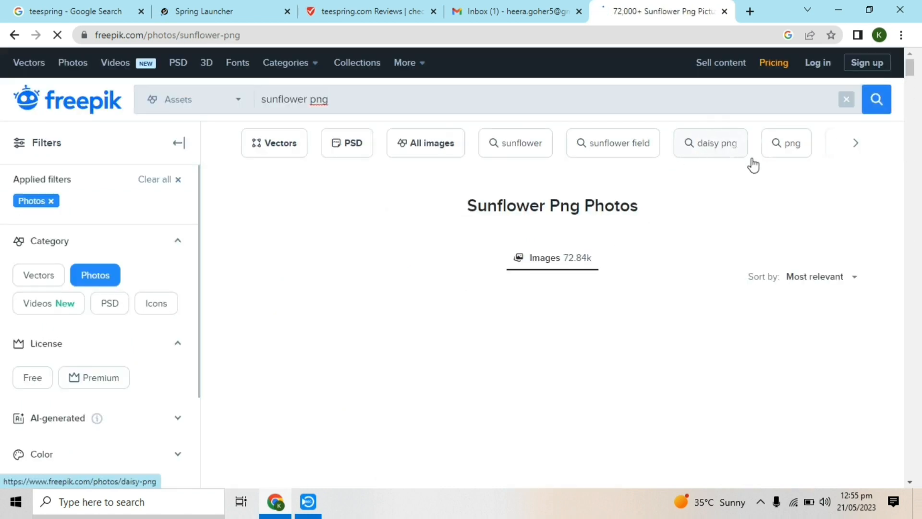
scroll(588, 230, down, 15)
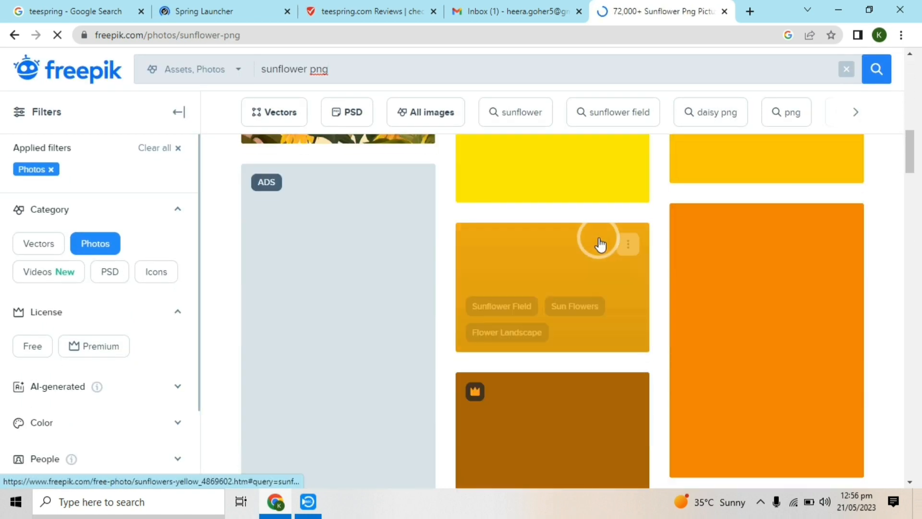
scroll(599, 240, up, 10)
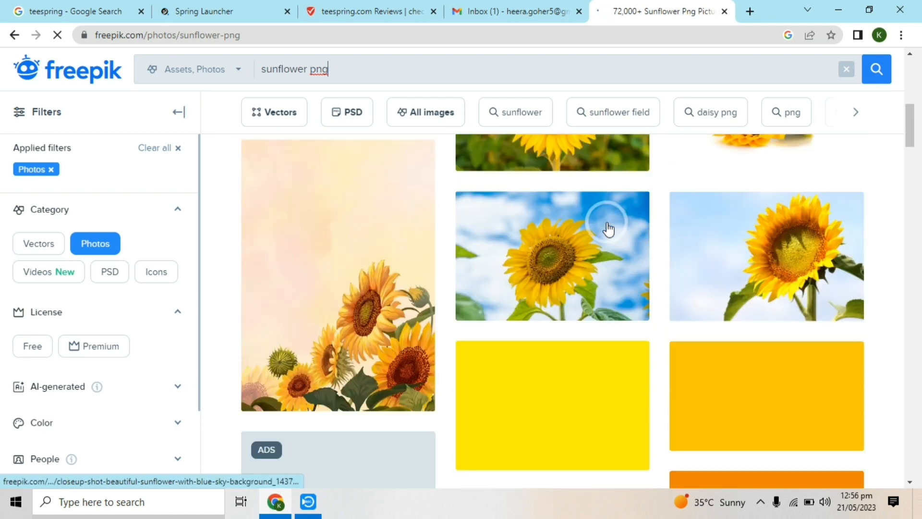
scroll(552, 229, up, 5)
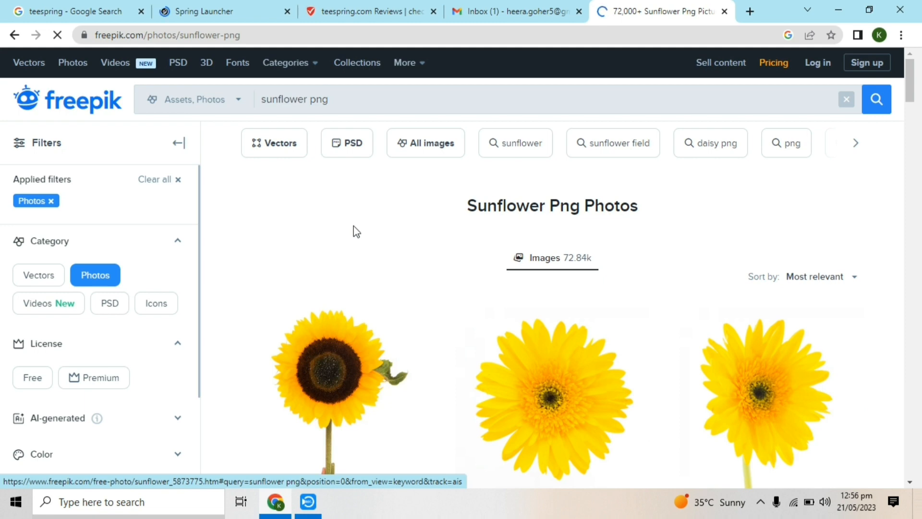
- Return to the Spring Launcher page and open the men's T-Shirts category under Apparel
click(202, 10)
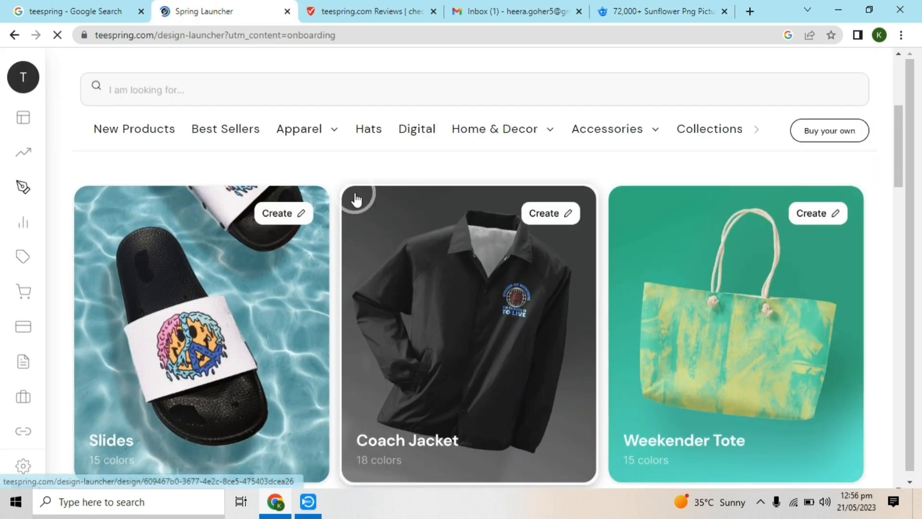
mouse_move(28, 96)
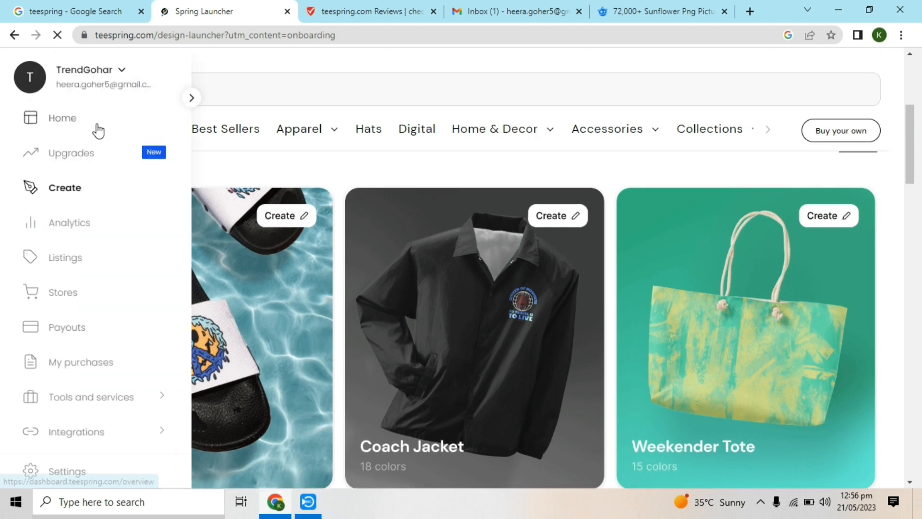
mouse_move(321, 147)
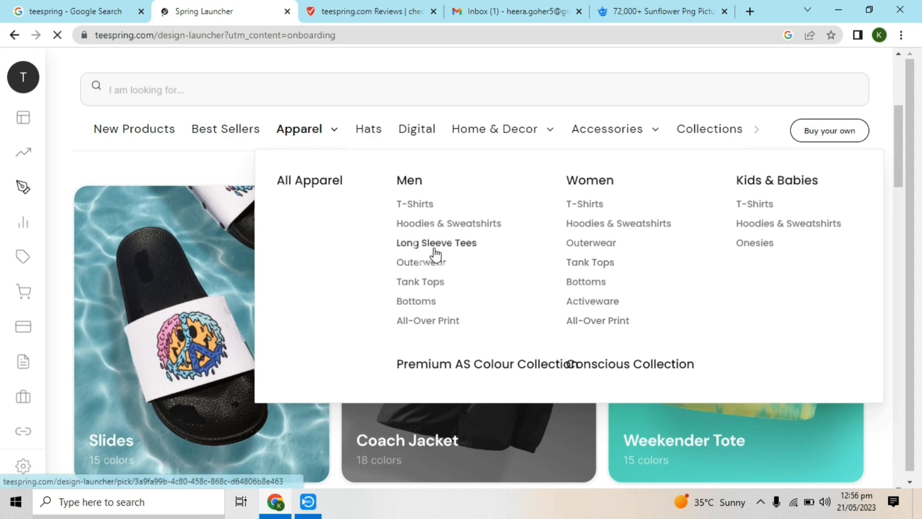
click(415, 204)
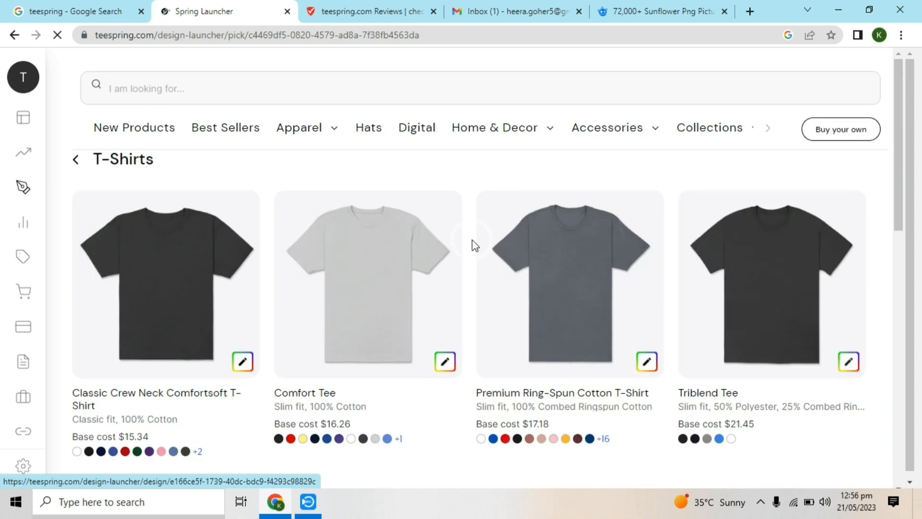
- Look through the T-shirt models and open the Comfort Tee in the design editor
scroll(503, 269, down, 6)
scroll(564, 289, up, 5)
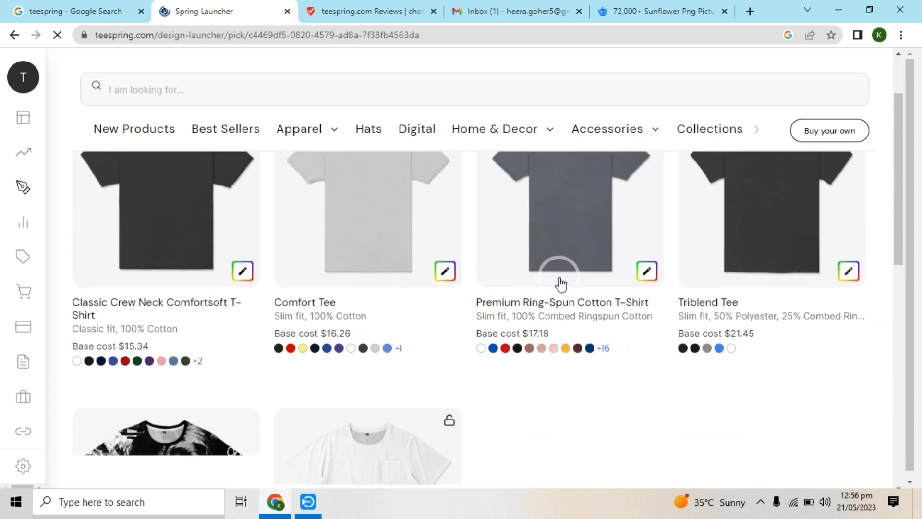
scroll(600, 312, up, 1)
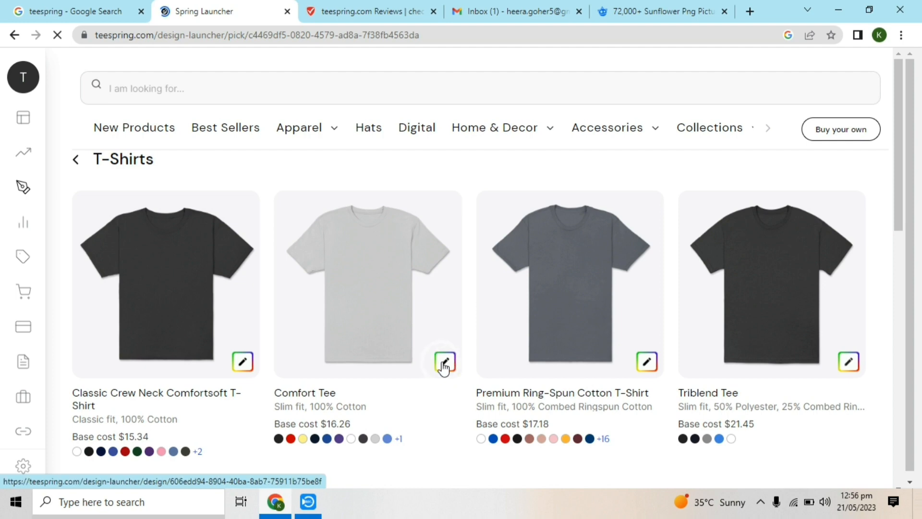
click(444, 364)
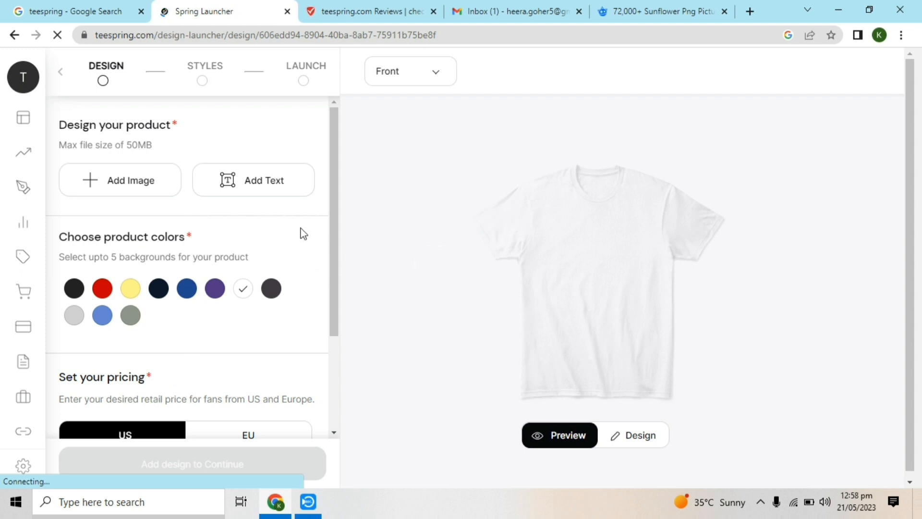
- Review the Comfort Tee's product colour choices, US and EU pricing section and Advanced section
click(334, 212)
drag(334, 214, 350, 327)
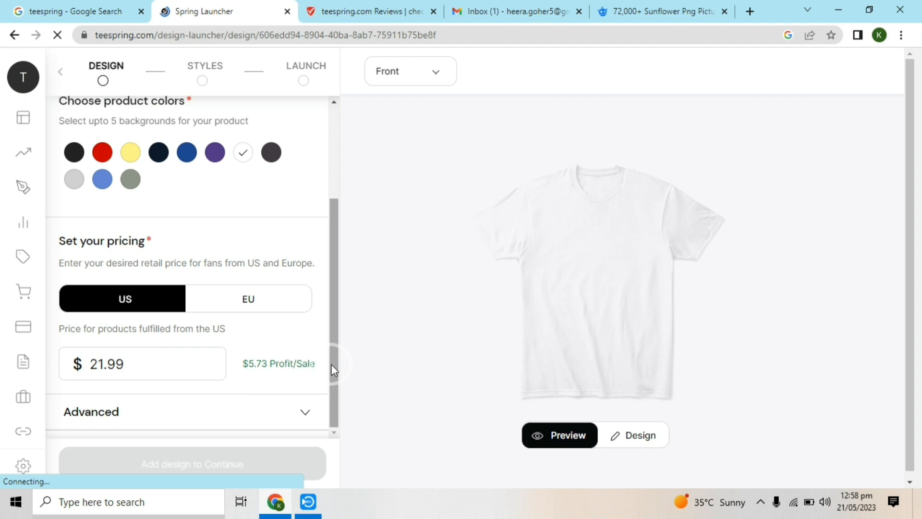
drag(331, 369, 330, 355)
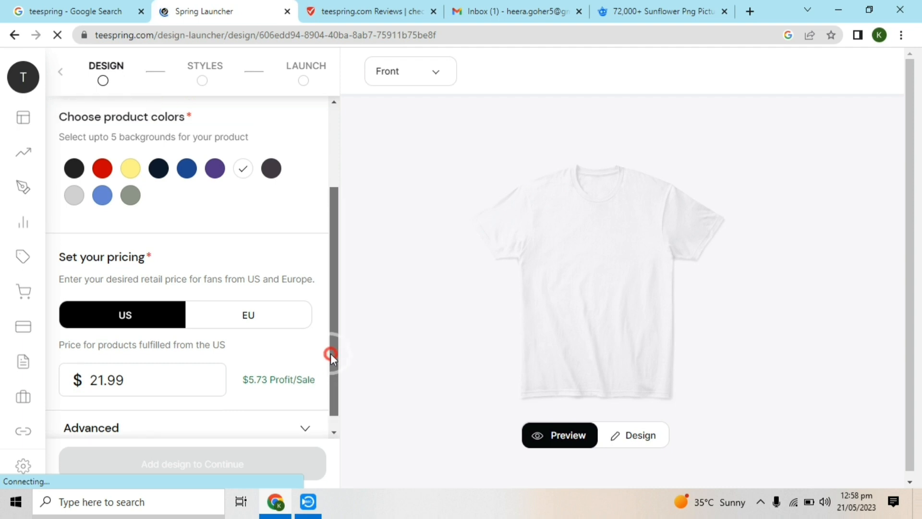
drag(331, 353, 332, 295)
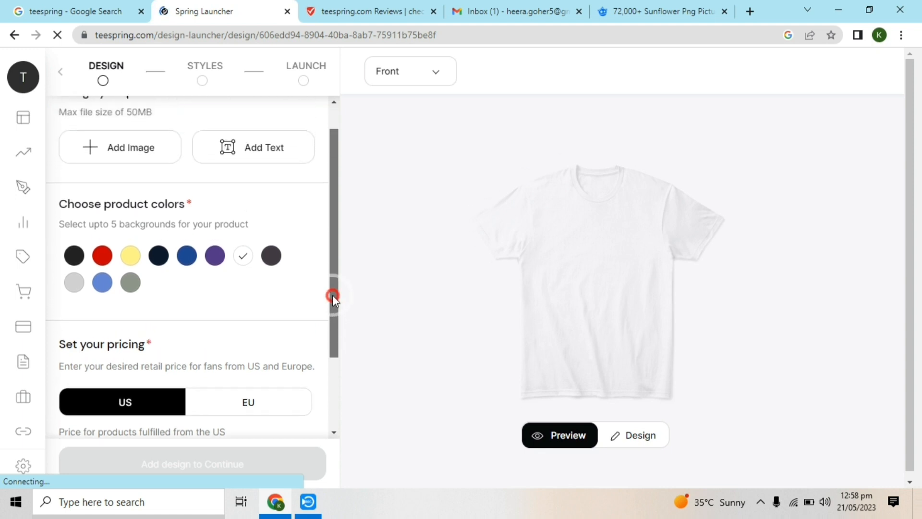
drag(332, 295, 336, 253)
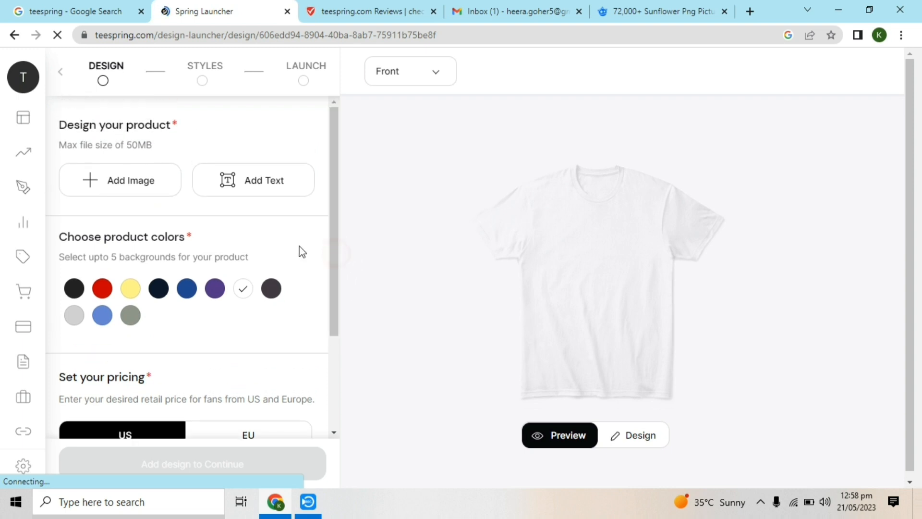
- Add the rainbow HUMAN image, file 52 from the Desktop PNG folder, to the front of the shirt
click(135, 183)
click(138, 181)
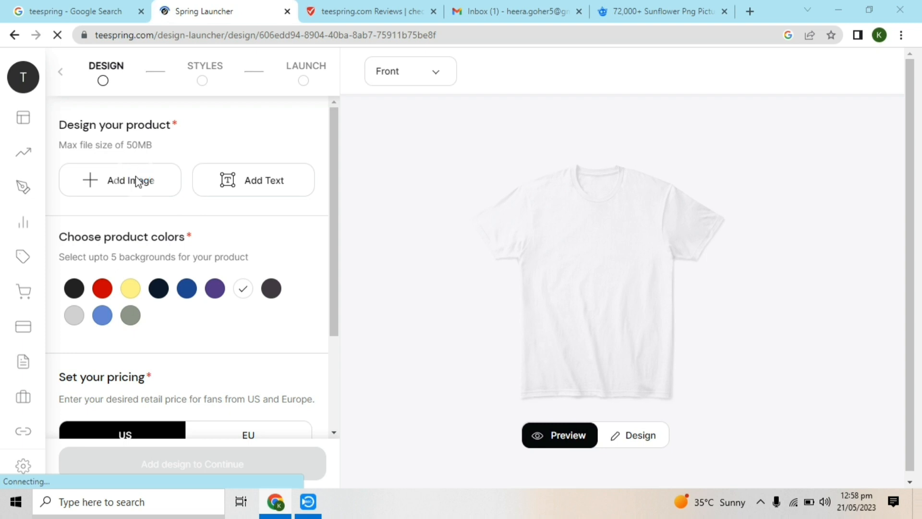
click(136, 180)
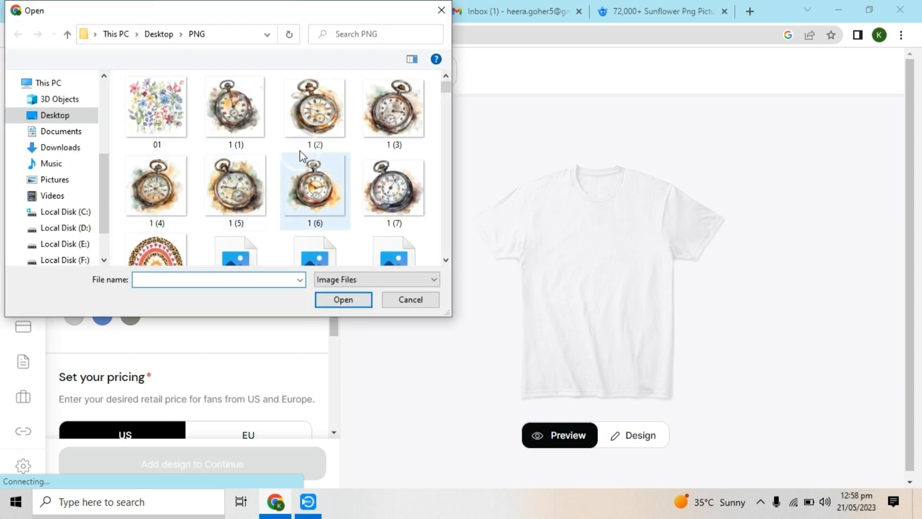
scroll(354, 183, down, 10)
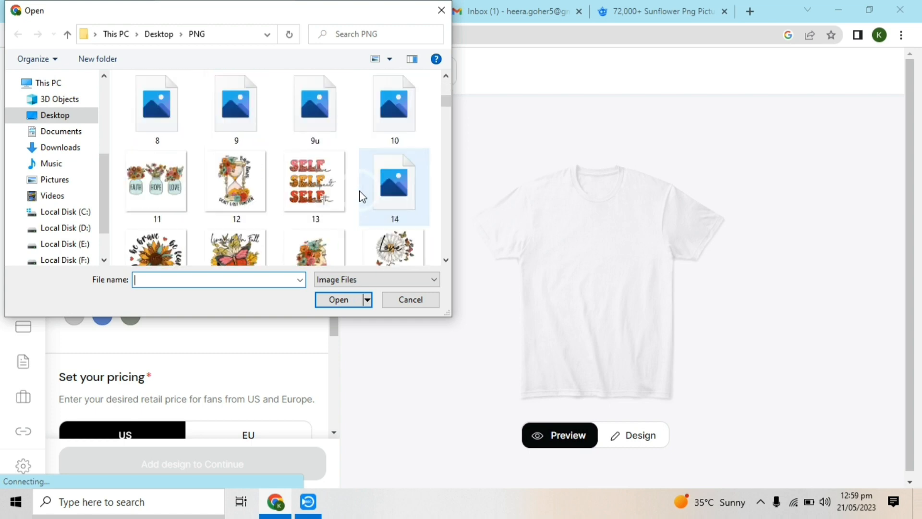
scroll(309, 162, up, 5)
scroll(329, 175, down, 6)
scroll(330, 178, up, 1)
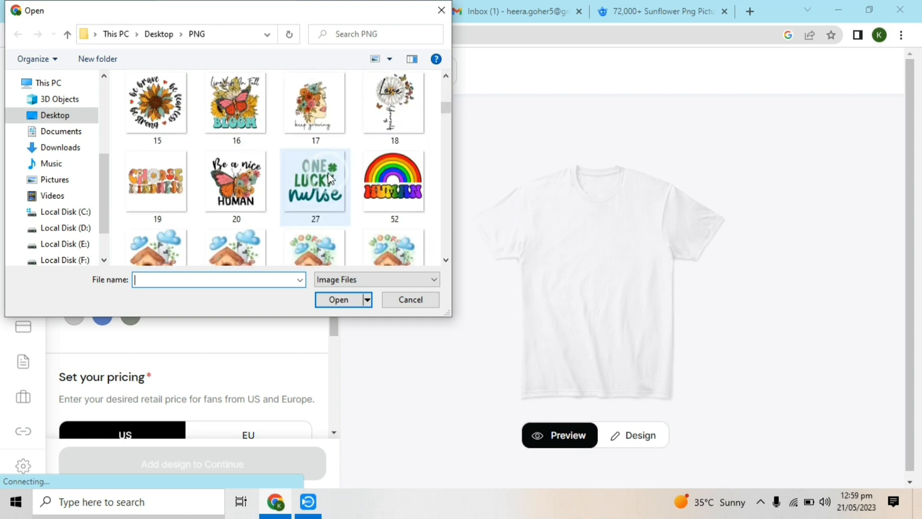
double_click(396, 189)
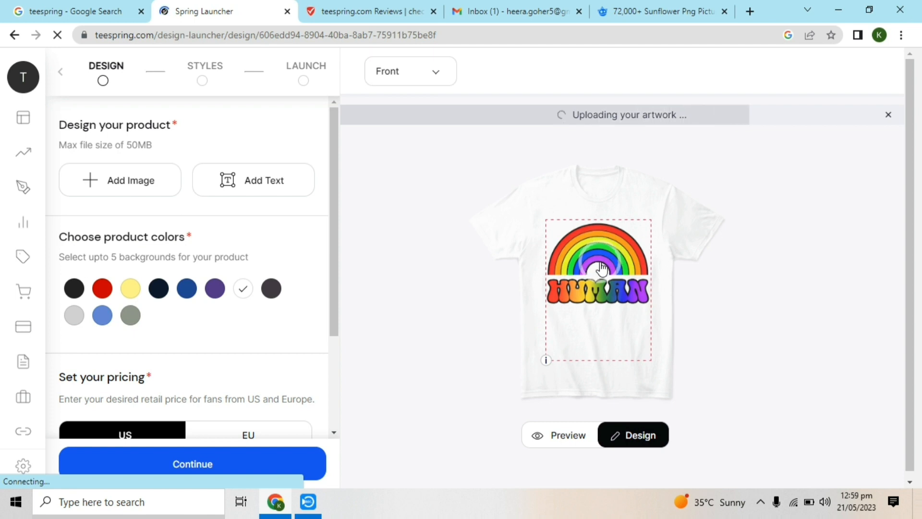
- Shrink the rainbow HUMAN artwork to about 11.15" wide and move it lower, centred in the shirt's print area
click(601, 270)
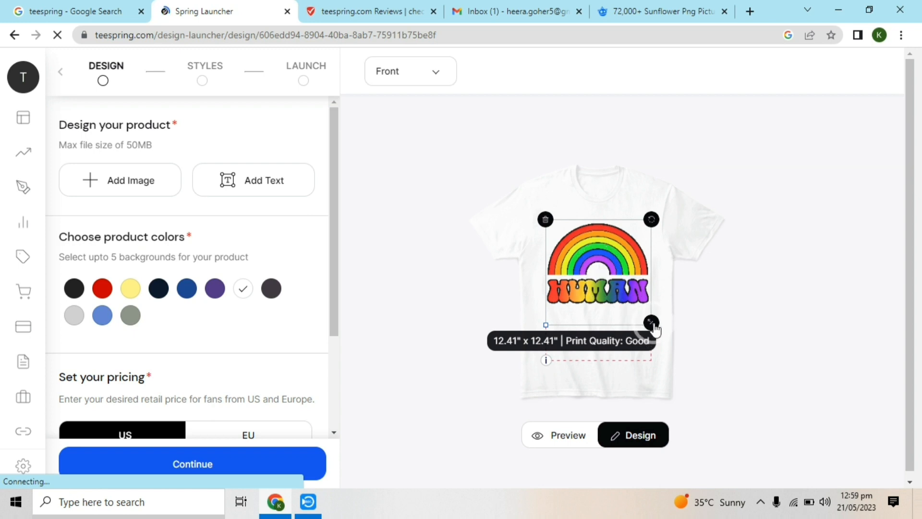
drag(655, 328, 640, 310)
drag(593, 262, 606, 292)
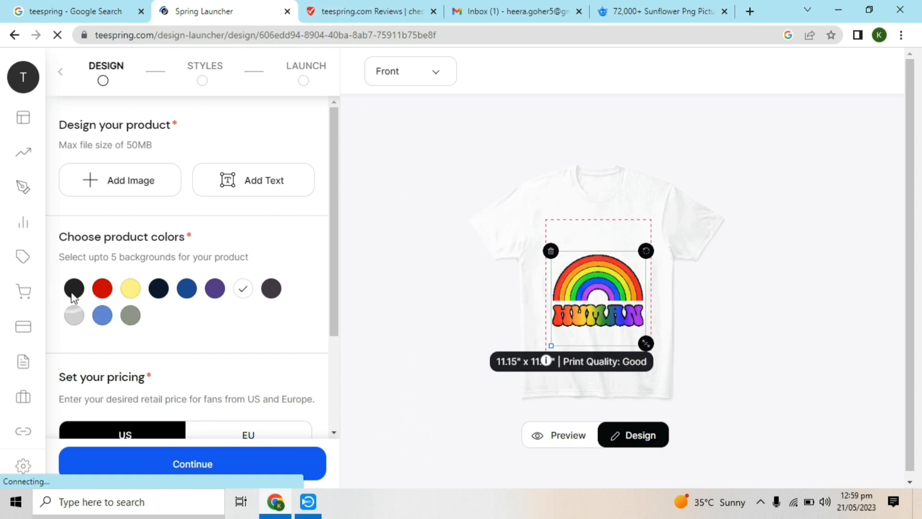
scroll(121, 257, down, 1)
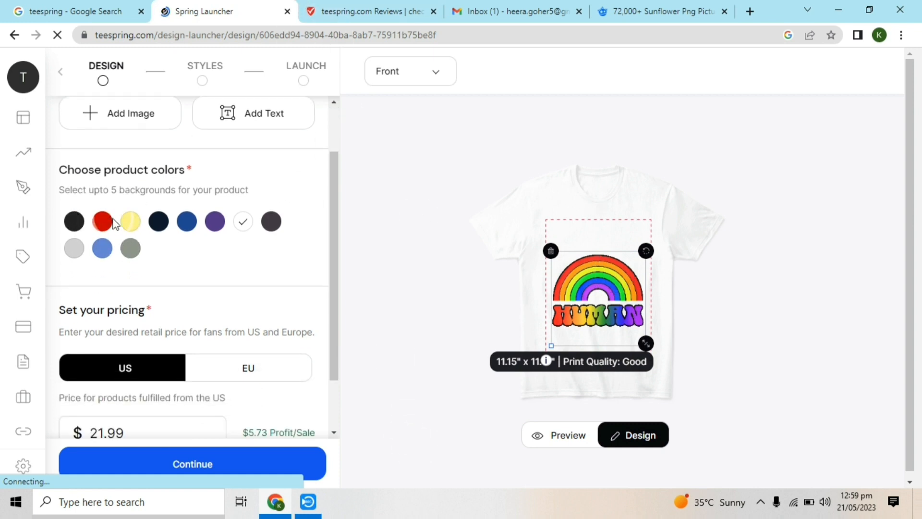
- Add black, red, yellow and royal blue to the Comfort Tee's selected product colours
click(74, 224)
click(102, 221)
click(132, 223)
click(187, 222)
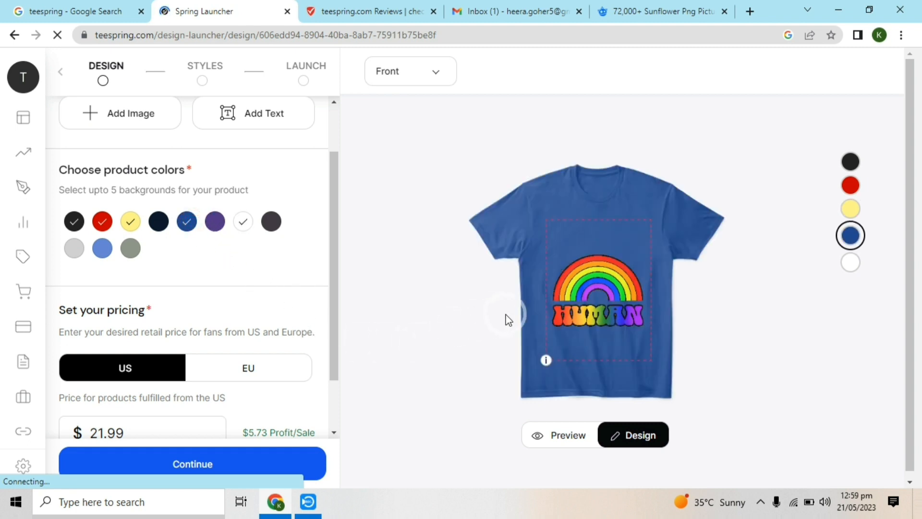
- Move the rainbow HUMAN artwork slightly higher on the shirt and check the available Front and Back print sides
drag(590, 294, 589, 281)
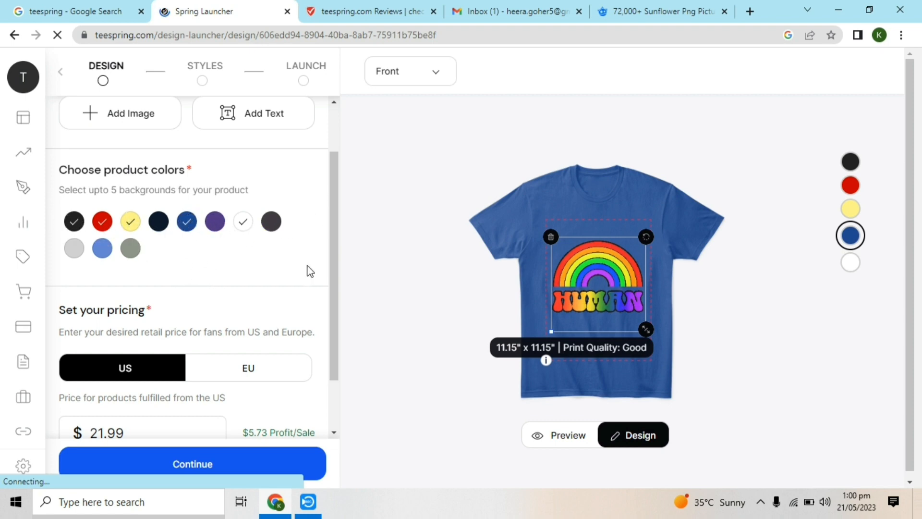
click(439, 75)
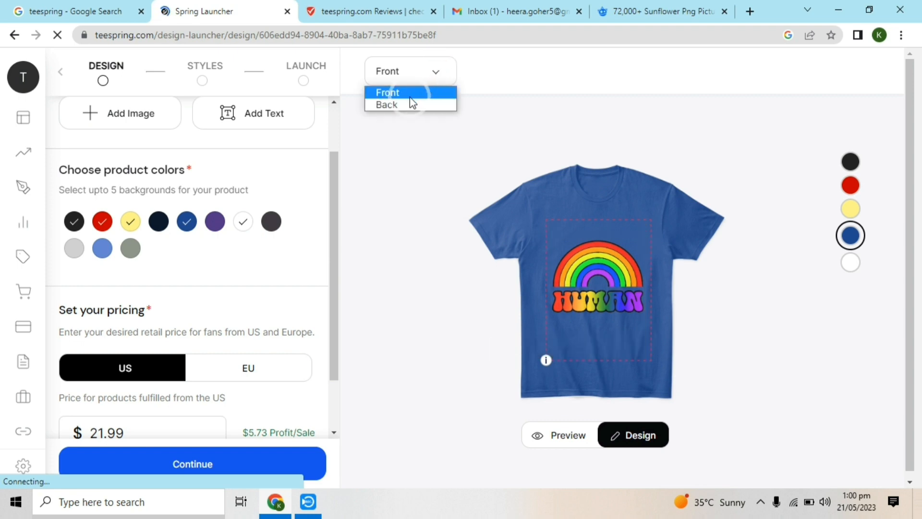
click(412, 125)
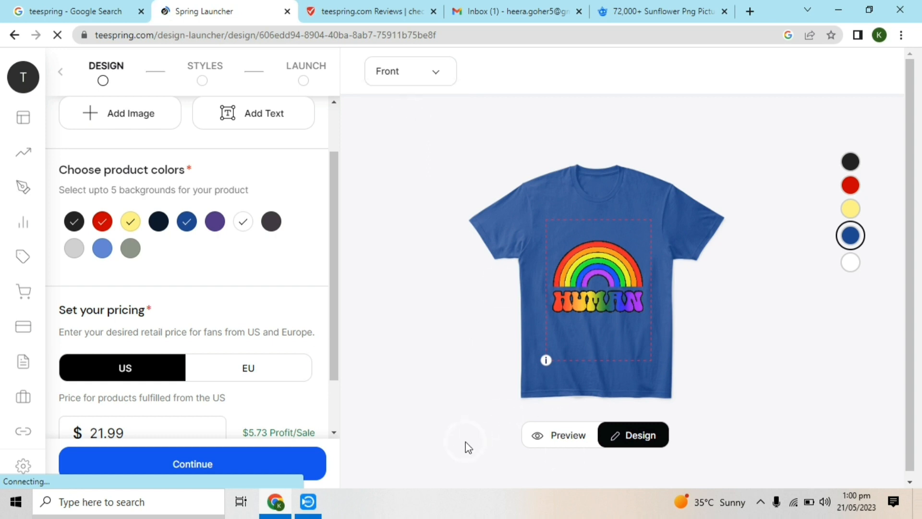
- Deselect black, yellow, red and white so royal blue is the only shirt colour, and continue to the Styles stage
click(72, 223)
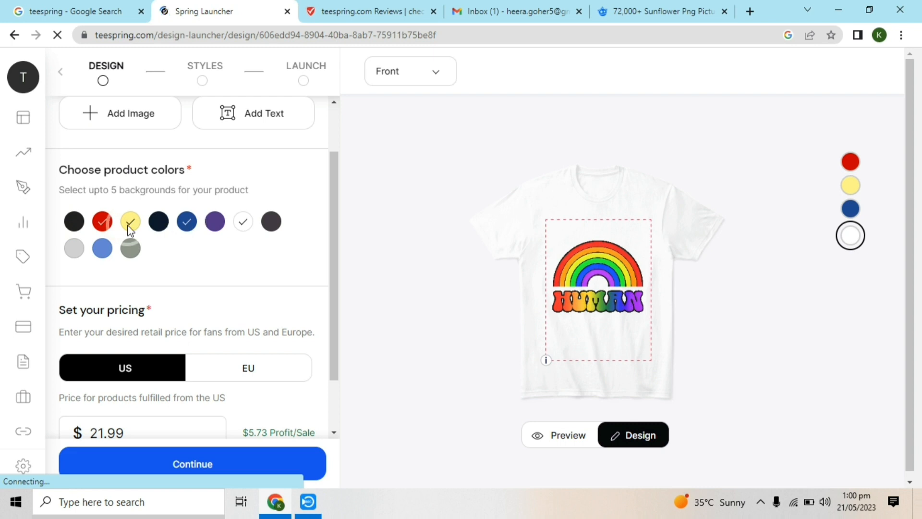
click(130, 230)
click(102, 226)
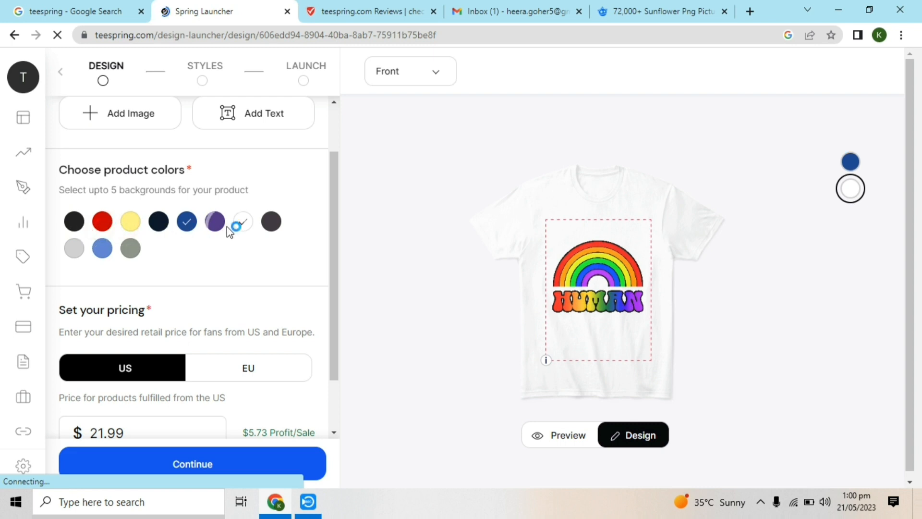
click(243, 223)
scroll(361, 189, down, 1)
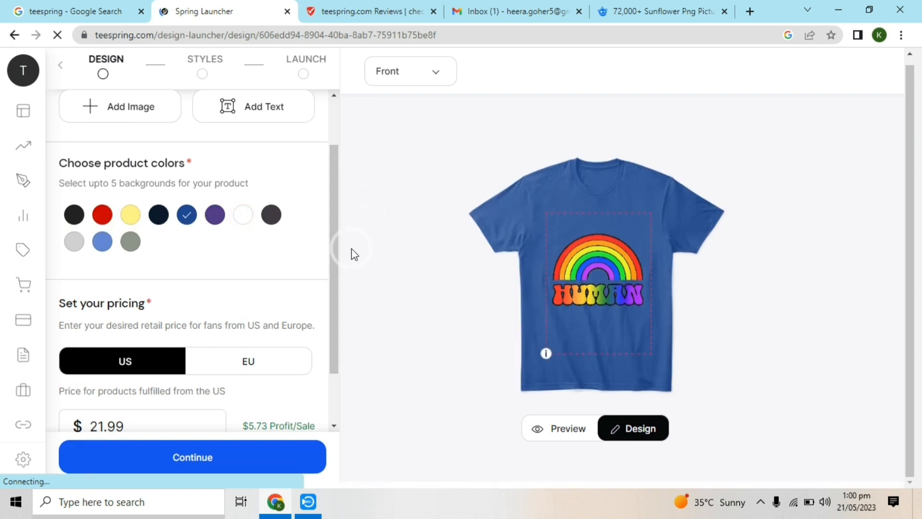
drag(335, 313, 340, 358)
click(221, 466)
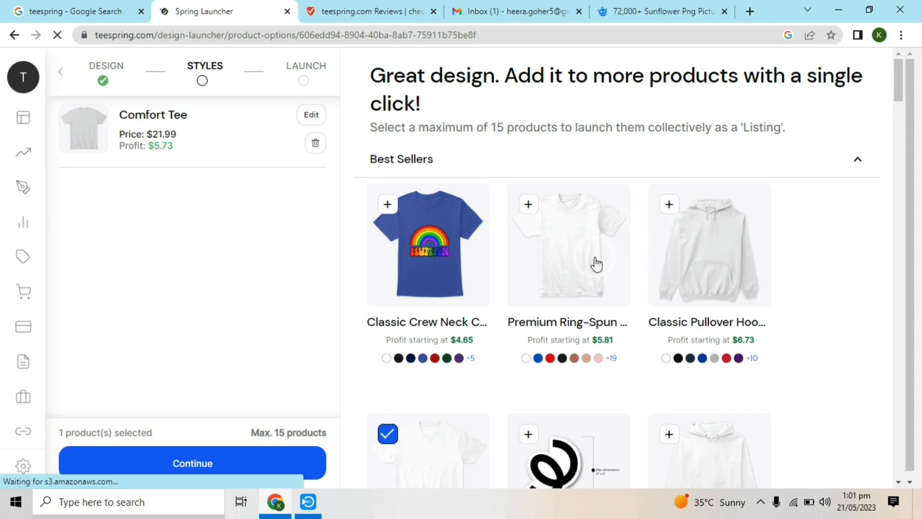
- Look through the Best Sellers and New Products that the rainbow HUMAN design can be added to
click(432, 257)
scroll(888, 106, down, 4)
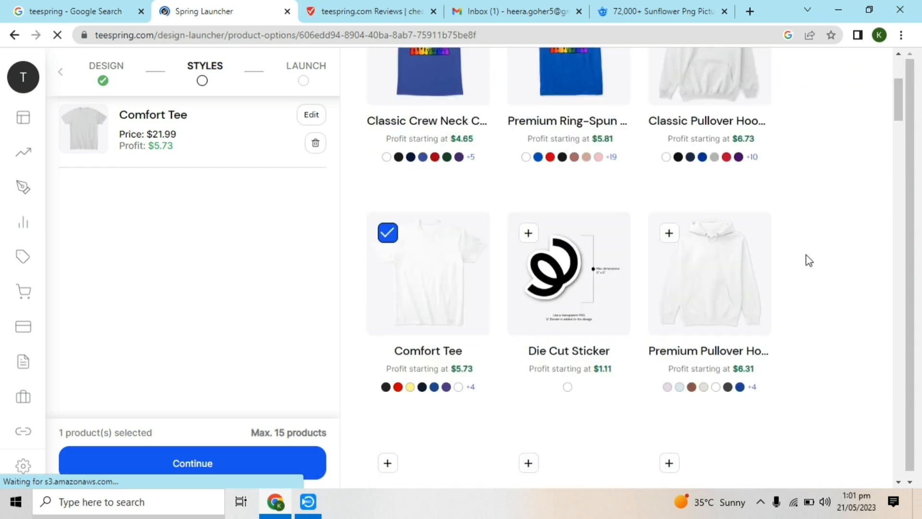
mouse_move(896, 103)
mouse_down()
mouse_move(893, 148)
mouse_move(888, 96)
mouse_up()
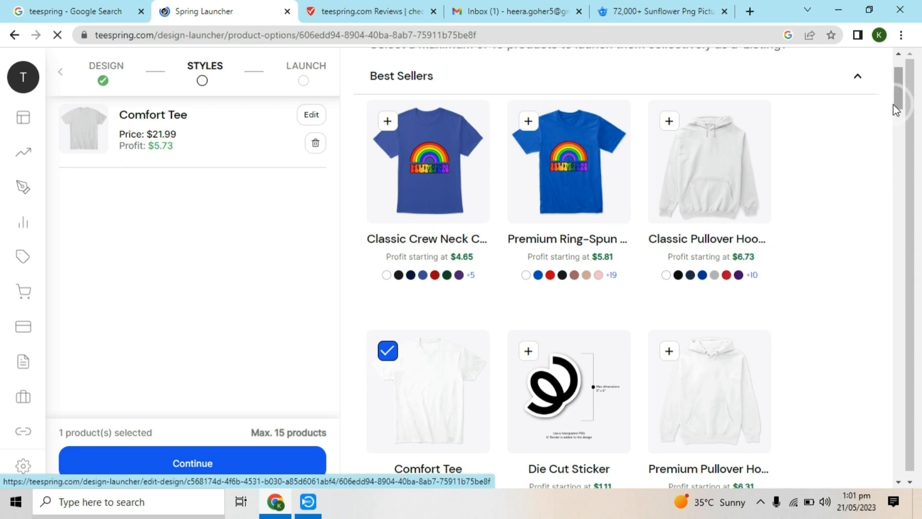
scroll(898, 106, down, 5)
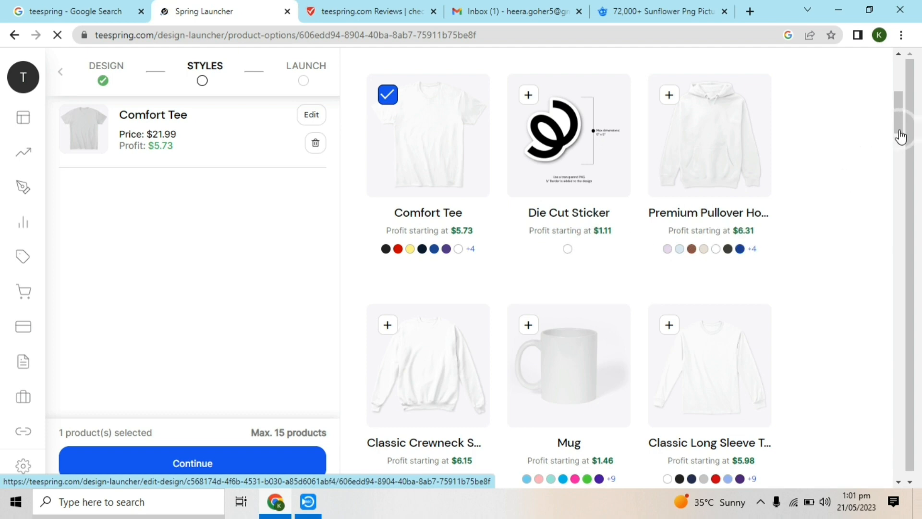
drag(896, 130, 893, 151)
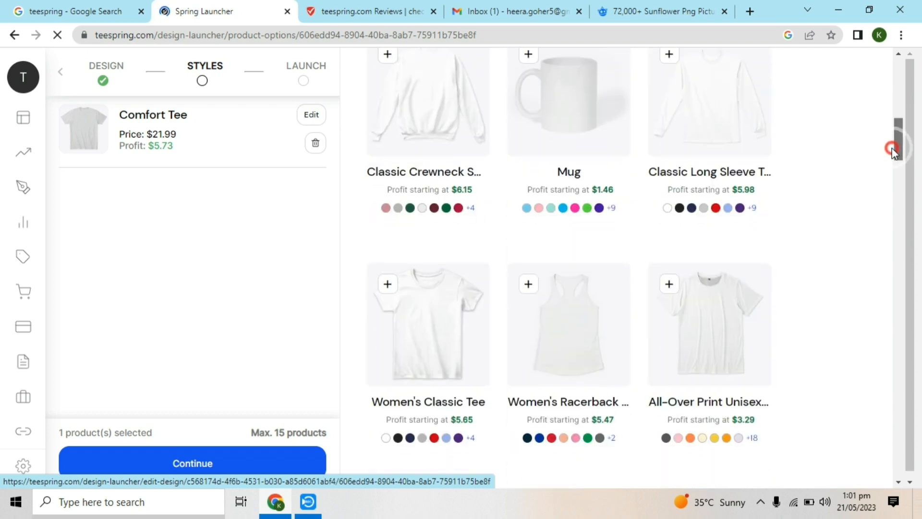
click(895, 145)
drag(899, 144, 886, 132)
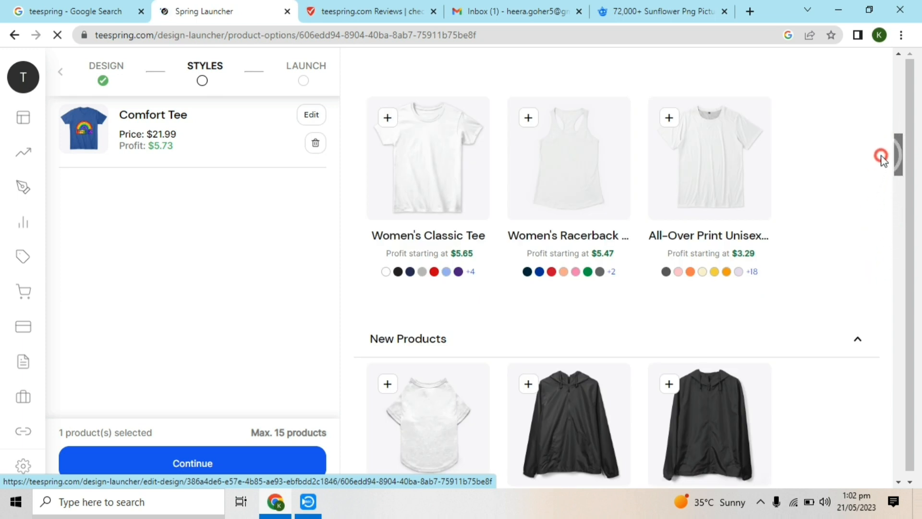
scroll(894, 137, up, 5)
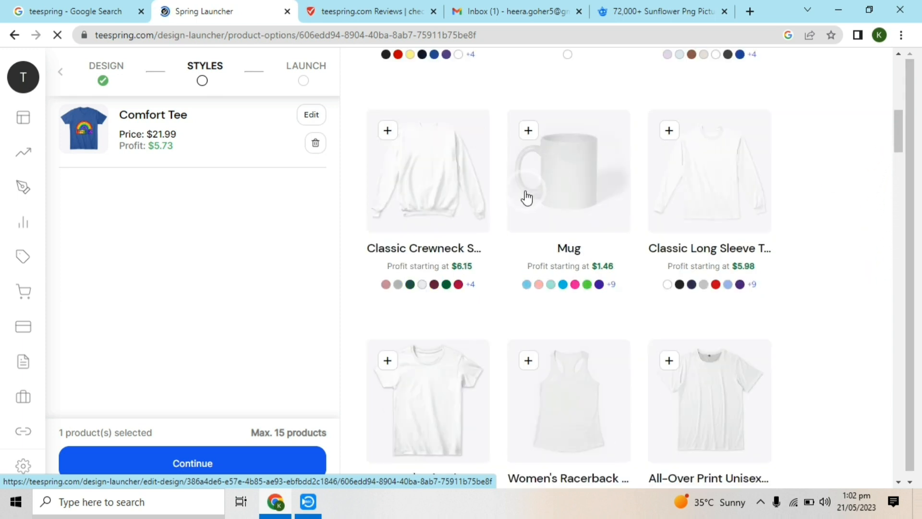
- Add the Mug to the listing alongside the Comfort Tee and continue to the Launch stage
click(530, 132)
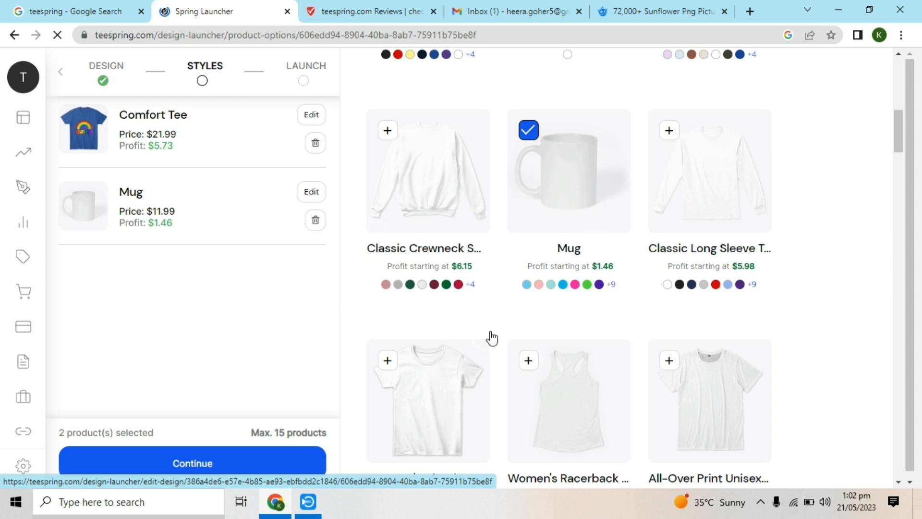
click(284, 446)
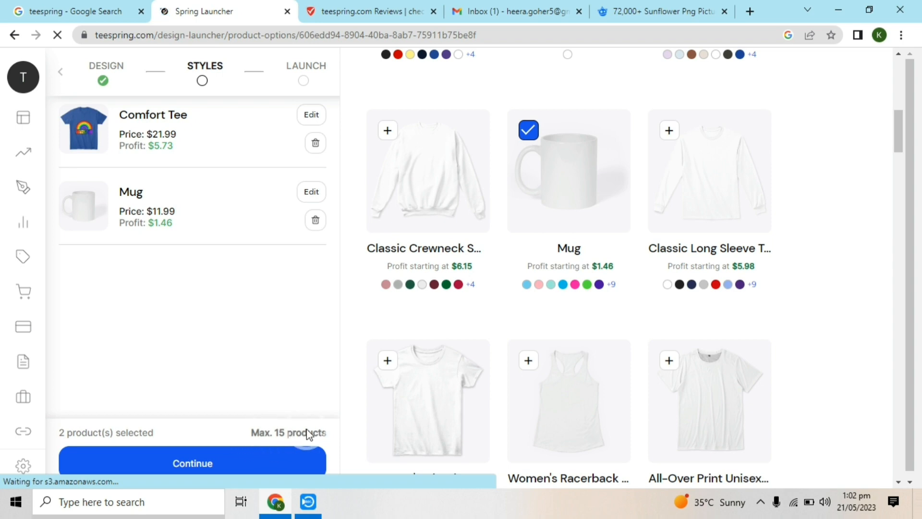
click(214, 463)
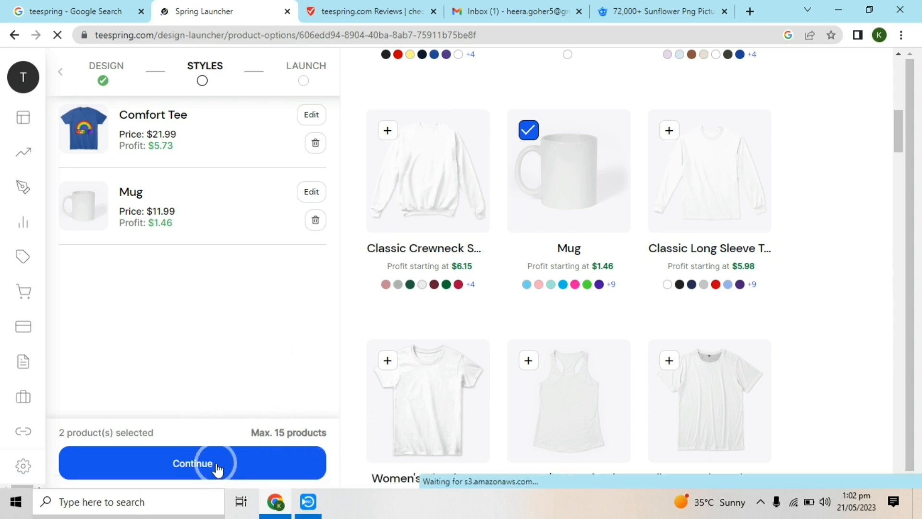
click(218, 463)
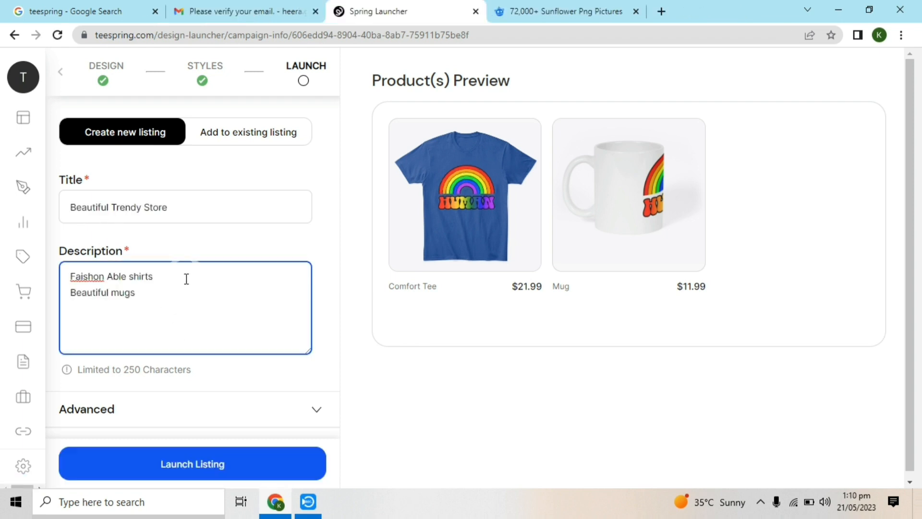
- Launch the new listing titled Beautiful Trendy Store with the Comfort Tee and Mug
scroll(210, 257, down, 1)
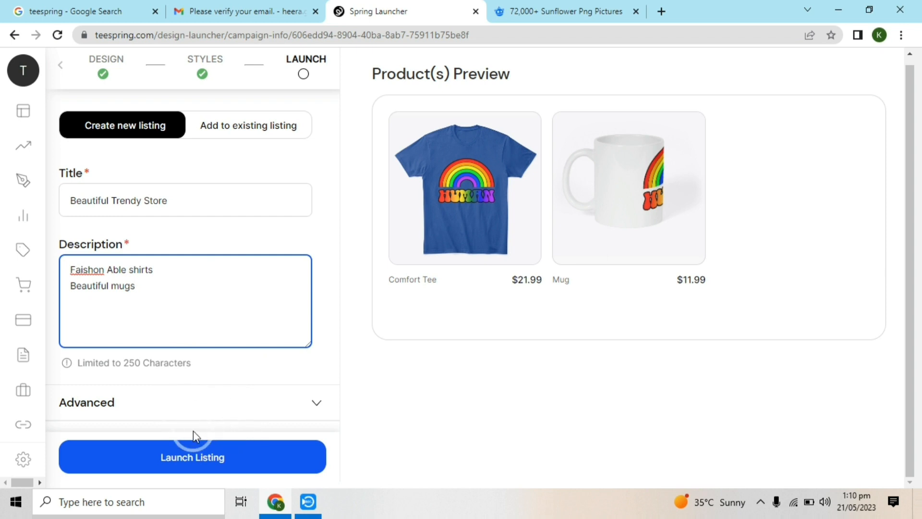
click(216, 451)
click(206, 459)
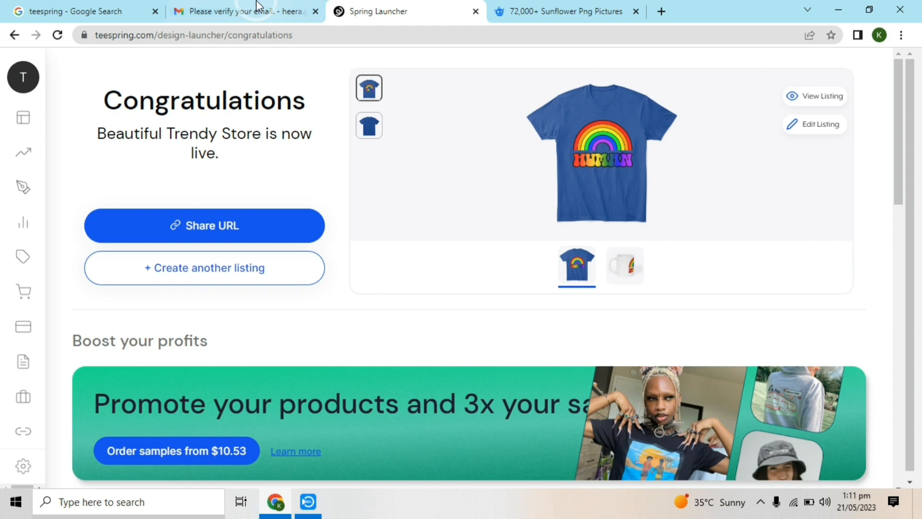
click(235, 7)
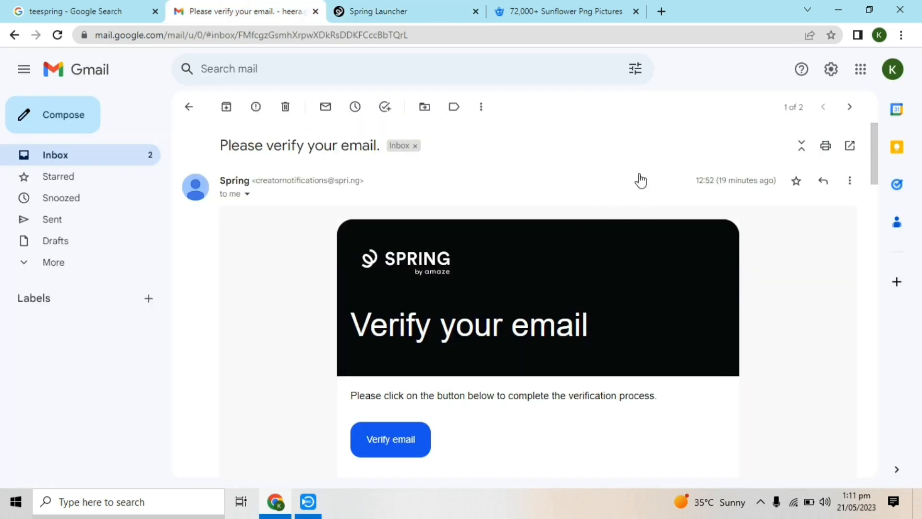
scroll(542, 214, down, 5)
scroll(545, 219, up, 4)
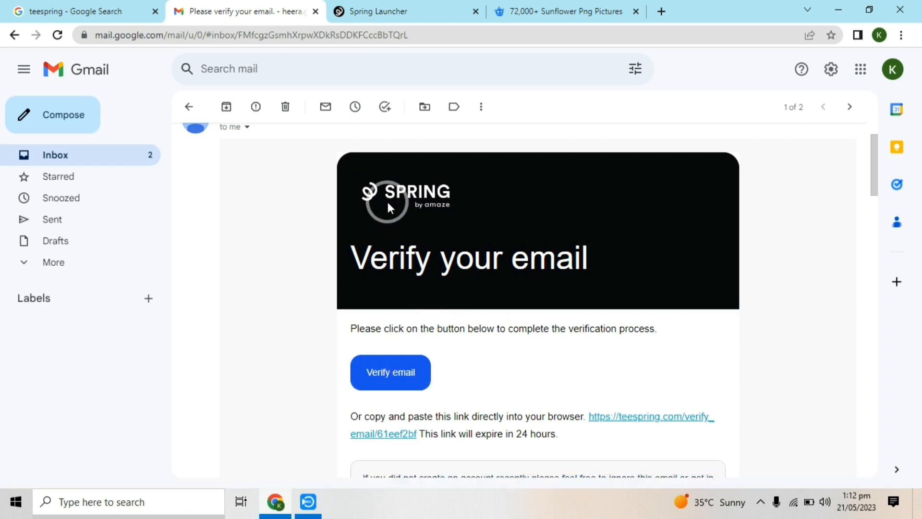
click(389, 7)
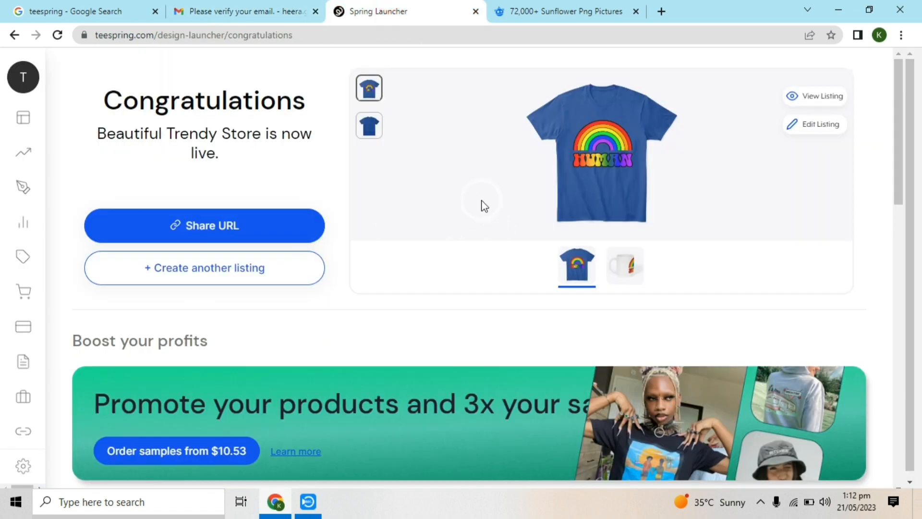
- Review the launched listing's page, including the sample ordering, promo code and Sell on social sections
scroll(472, 186, down, 4)
scroll(472, 185, up, 4)
scroll(471, 185, down, 3)
scroll(474, 186, down, 5)
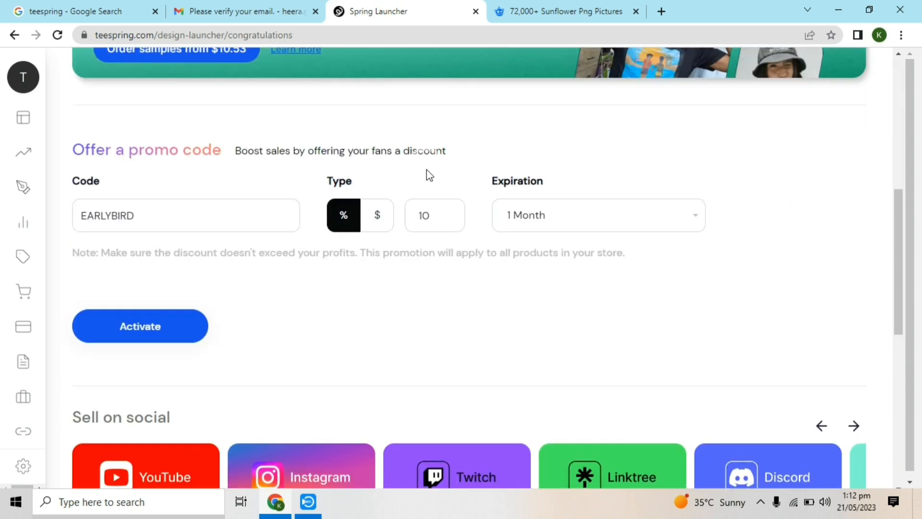
drag(901, 277, 901, 275)
scroll(423, 193, up, 5)
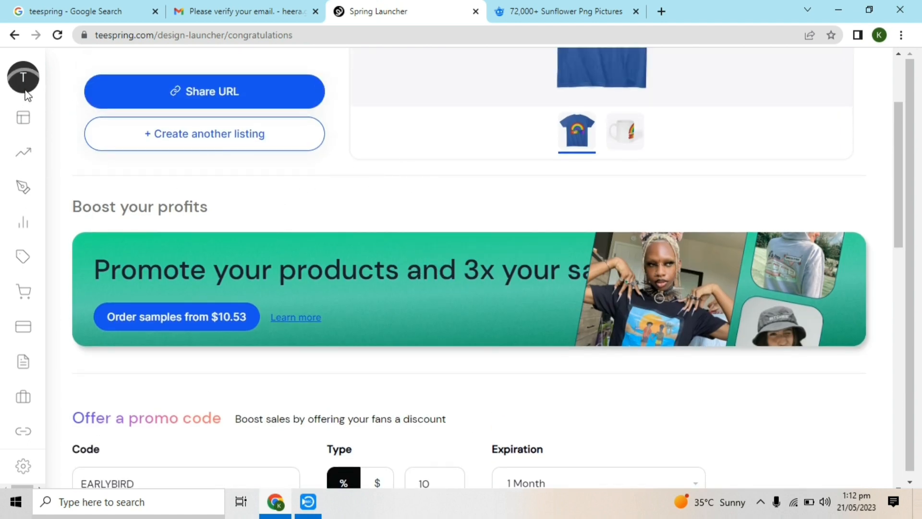
- Open the Listings page of the seller dashboard
click(29, 78)
click(20, 85)
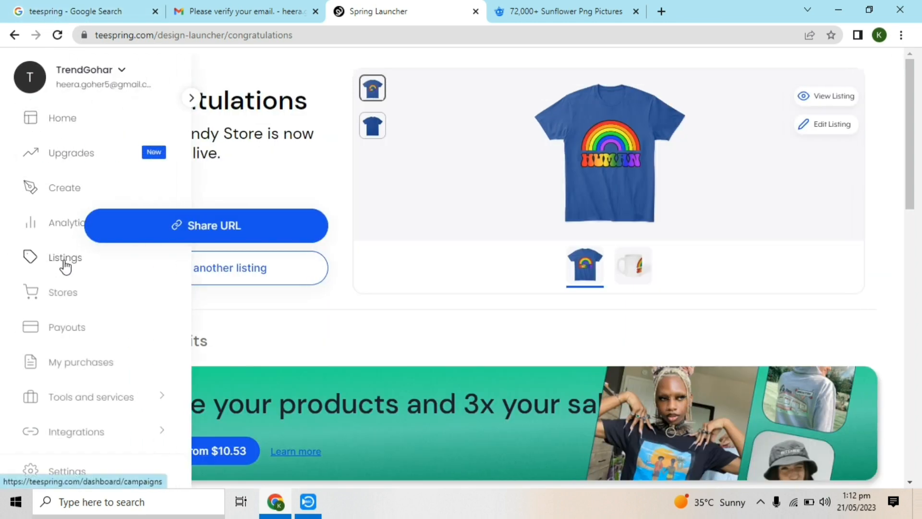
click(68, 264)
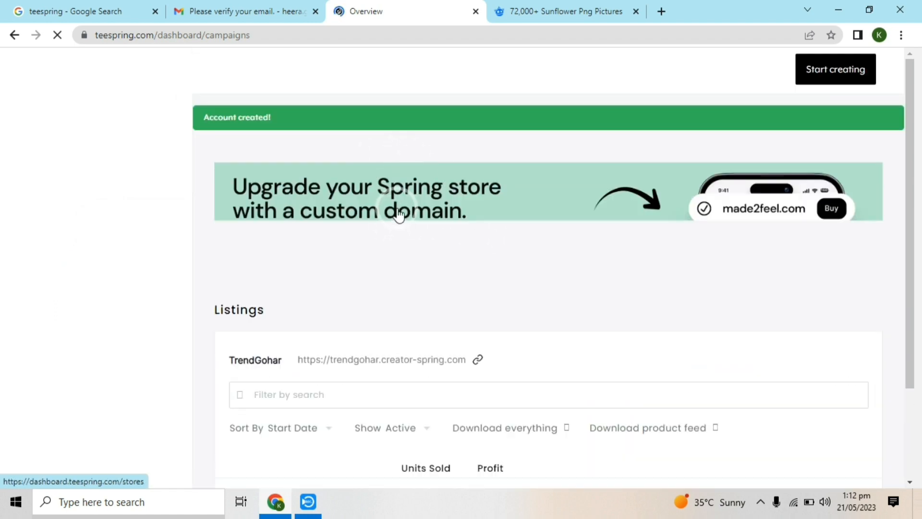
- Examine the Listings page's store link, filters and Beautiful Trendy Store entry, along with the dashboard's other sections
scroll(402, 212, down, 2)
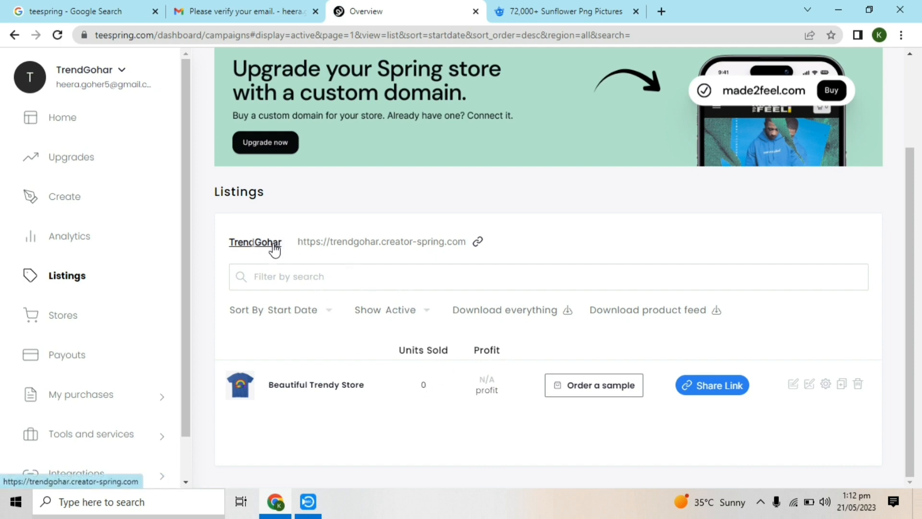
scroll(486, 208, up, 3)
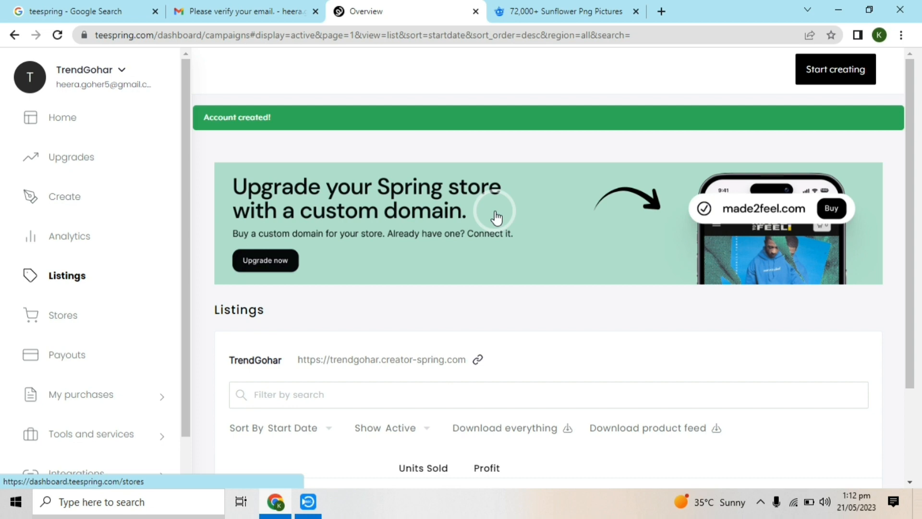
scroll(459, 215, down, 2)
scroll(471, 226, up, 2)
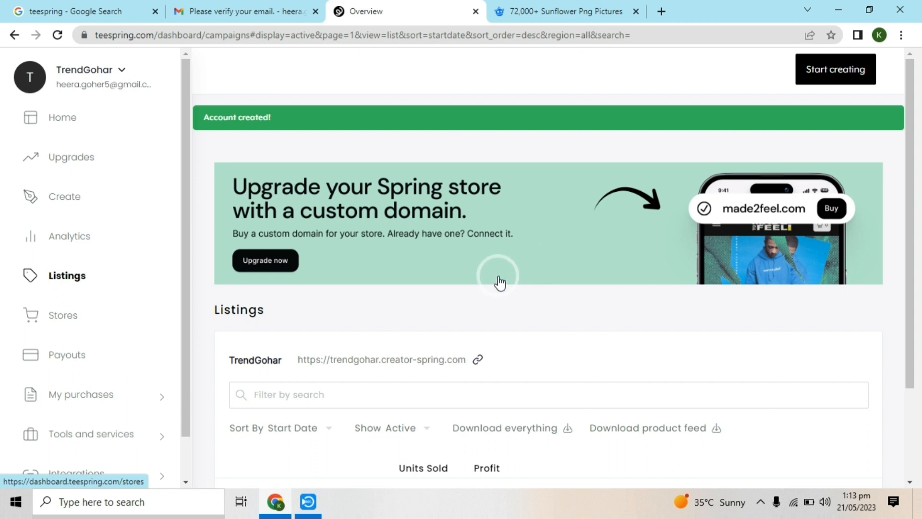
scroll(441, 259, down, 1)
scroll(440, 259, down, 2)
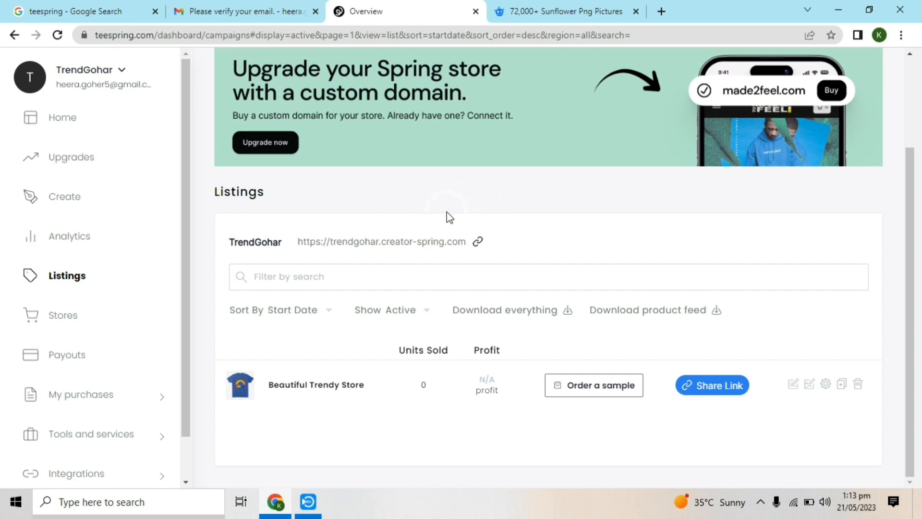
scroll(422, 211, up, 2)
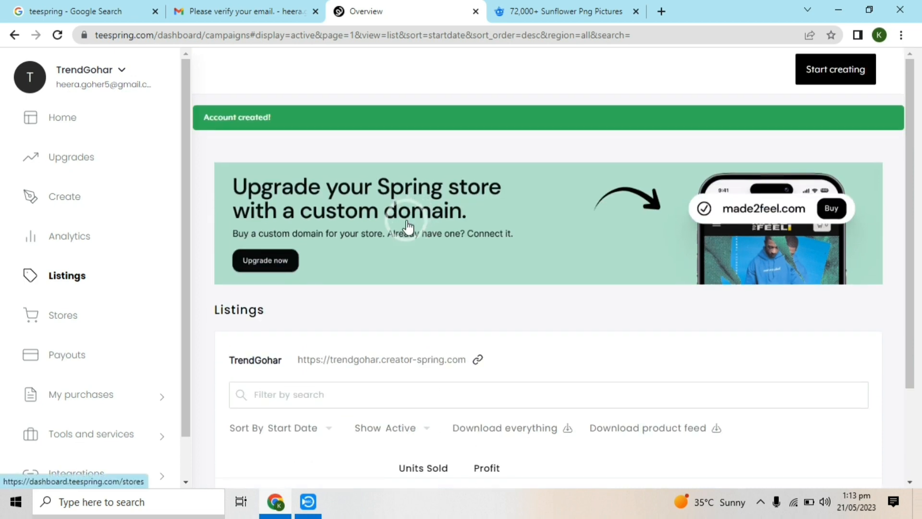
scroll(432, 231, down, 2)
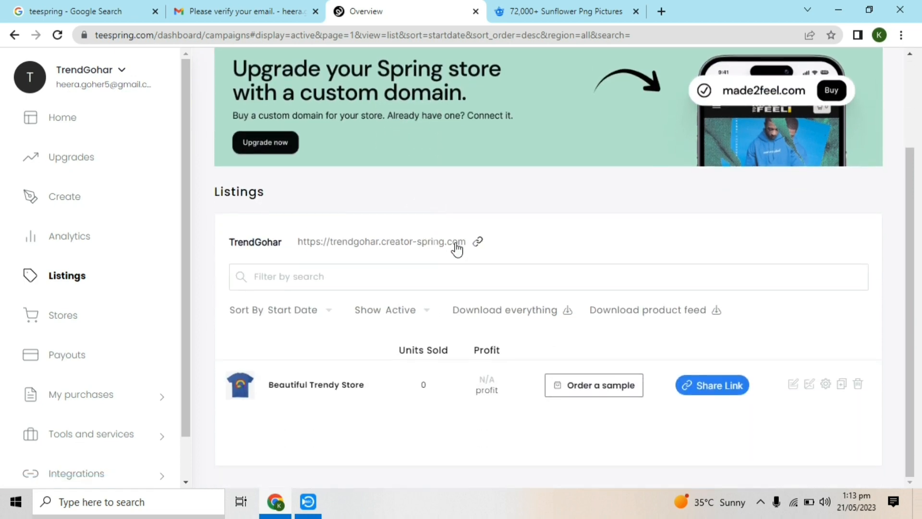
scroll(459, 207, up, 2)
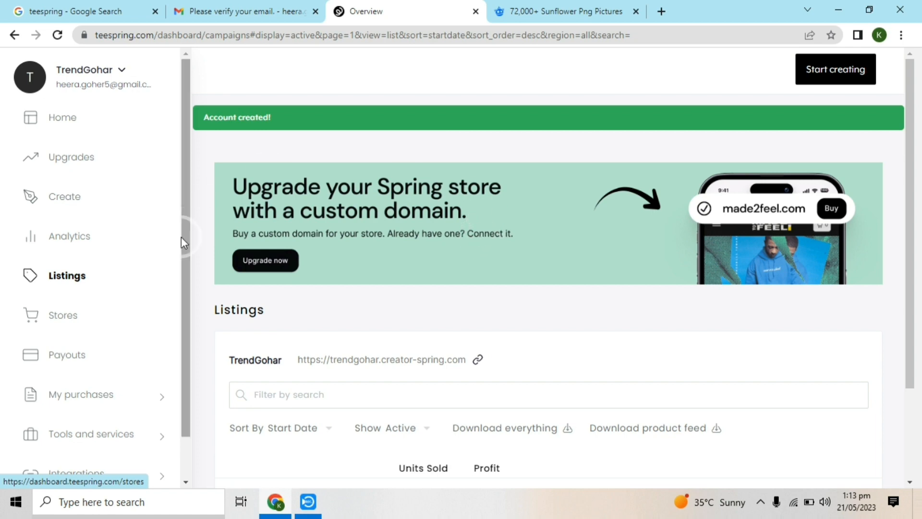
drag(181, 174, 176, 245)
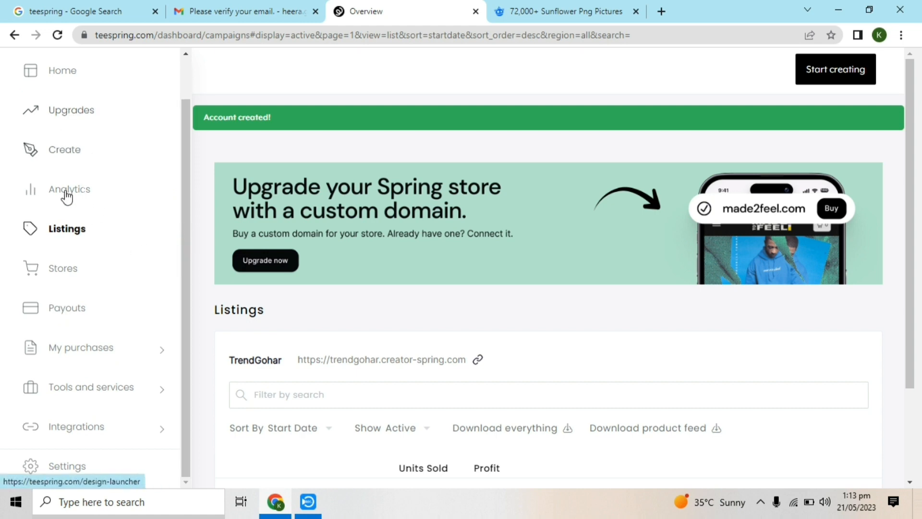
- Open the dashboard's Payouts page and follow its link to the account settings for payout information
click(59, 315)
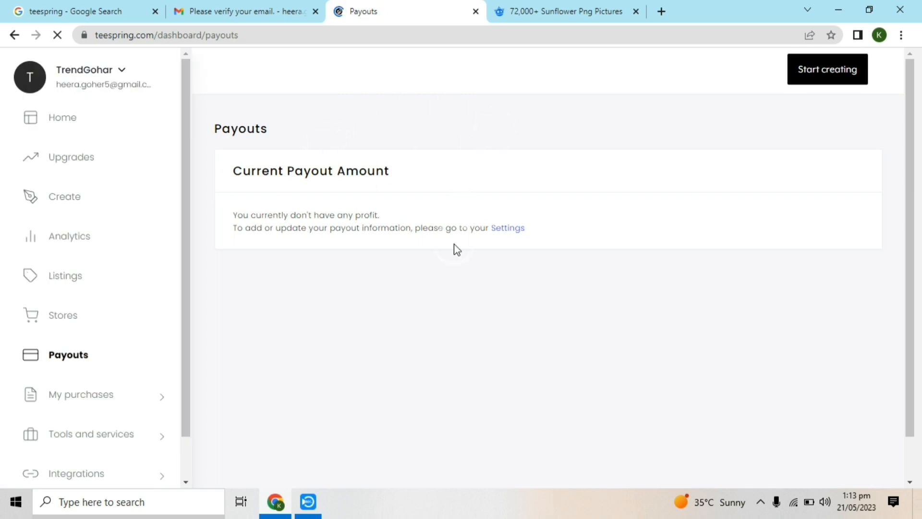
click(505, 230)
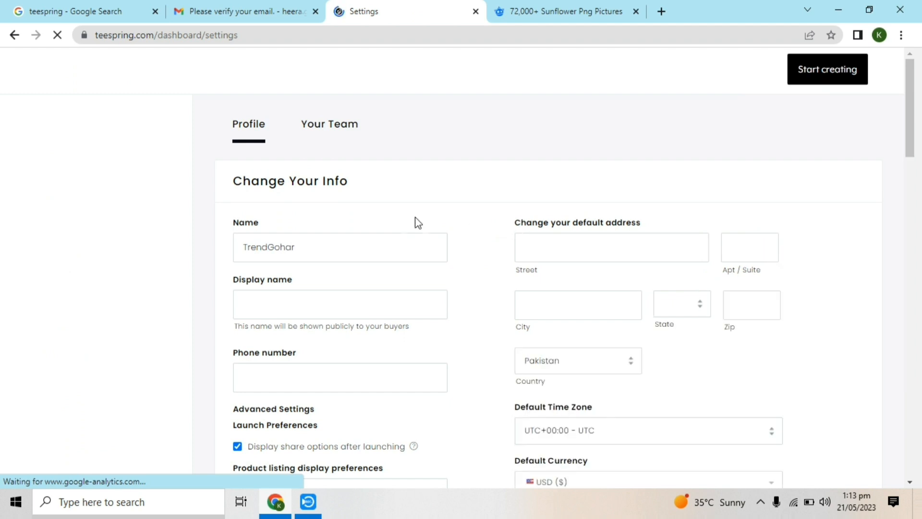
- Examine the Settings page's profile, email, password, connected accounts, PayPal address, Payoneer and Two-Factor sections
scroll(426, 180, down, 3)
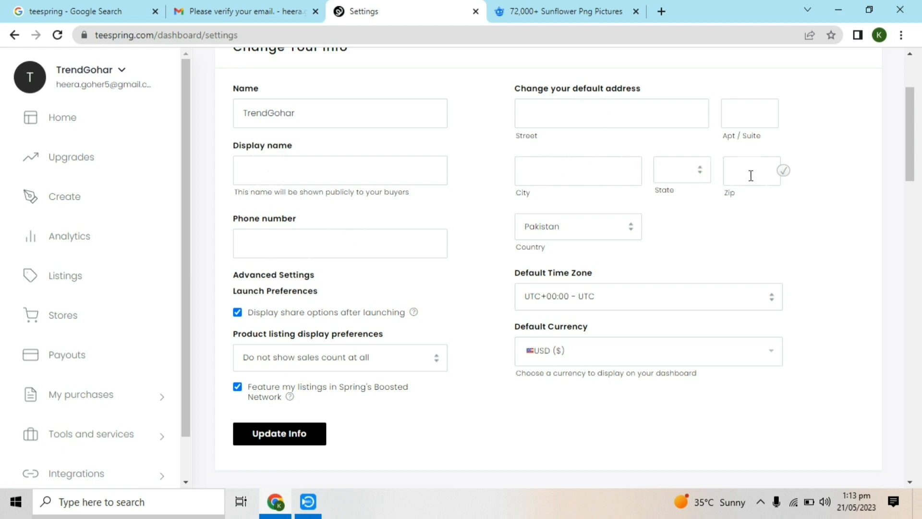
scroll(498, 231, down, 12)
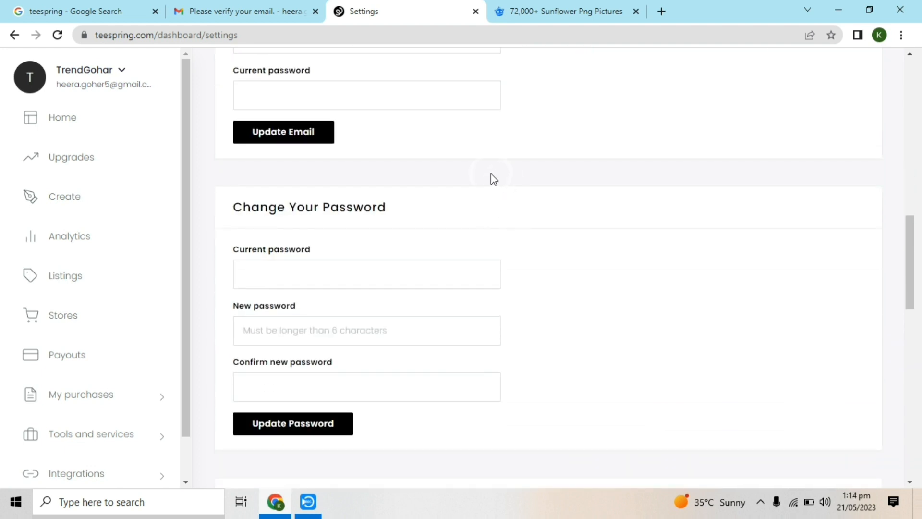
scroll(492, 174, down, 7)
scroll(474, 171, down, 3)
scroll(472, 171, up, 3)
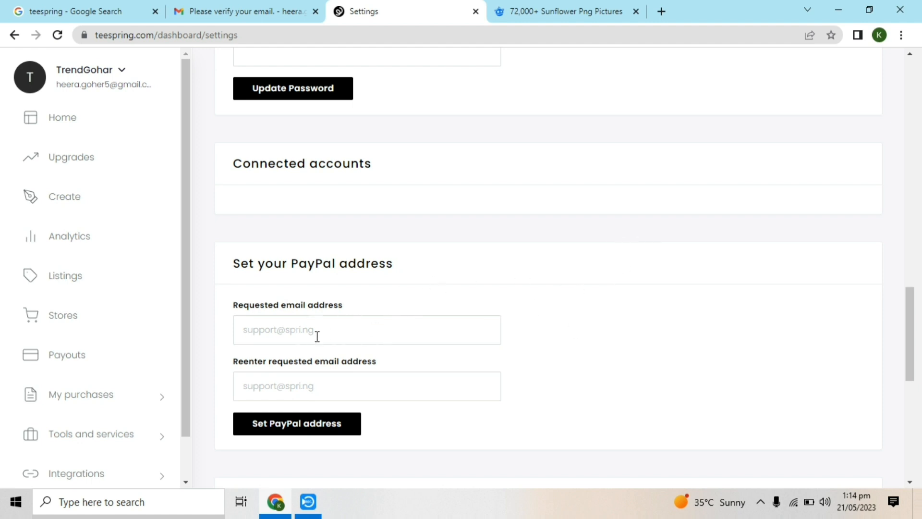
scroll(418, 312, down, 5)
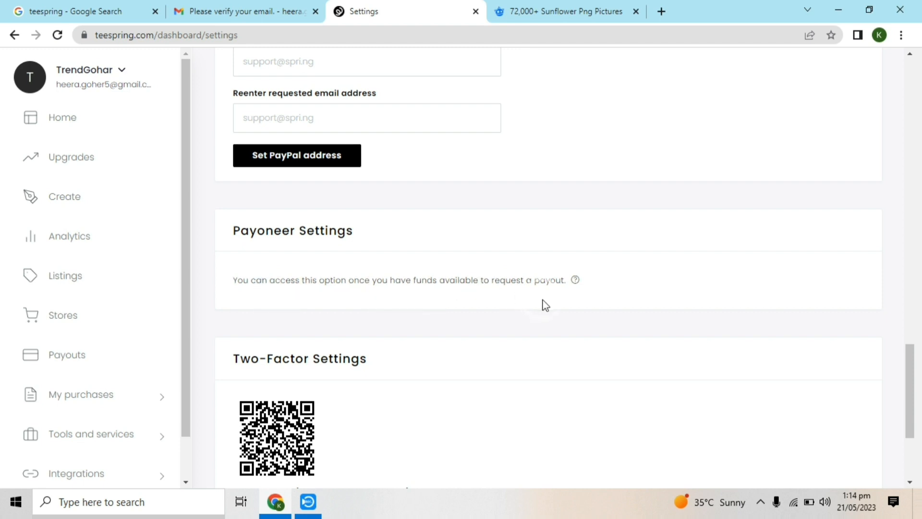
scroll(515, 253, up, 5)
scroll(515, 254, up, 10)
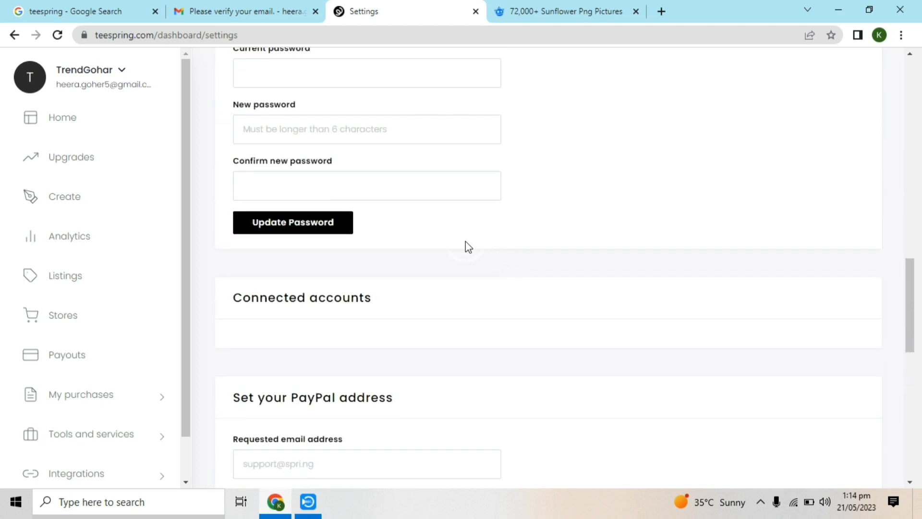
scroll(598, 131, up, 8)
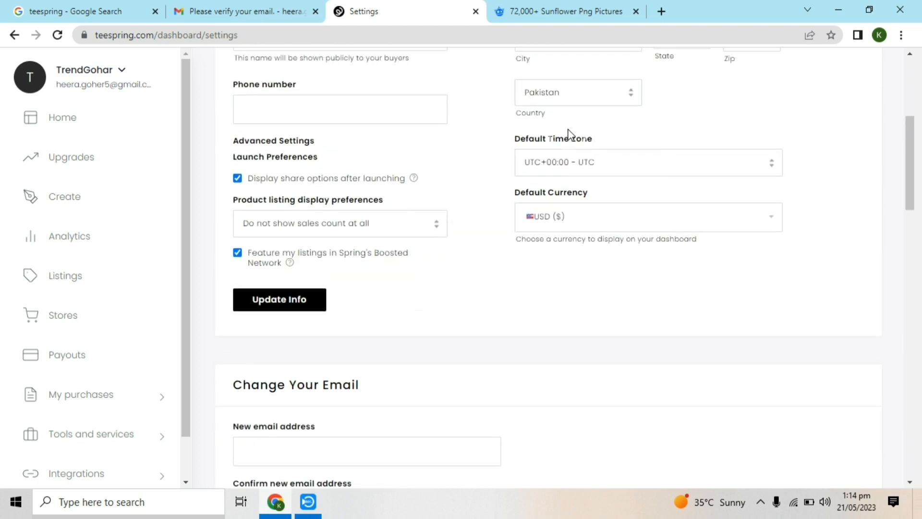
- Search Google for "creative fabrica" in a new browser tab and open the Creative Fabrica website
click(662, 12)
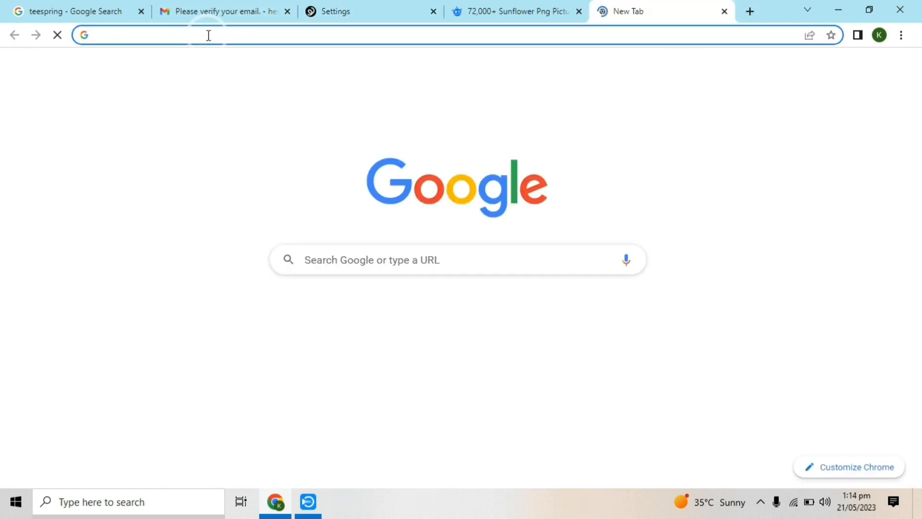
text(creative fabrica)
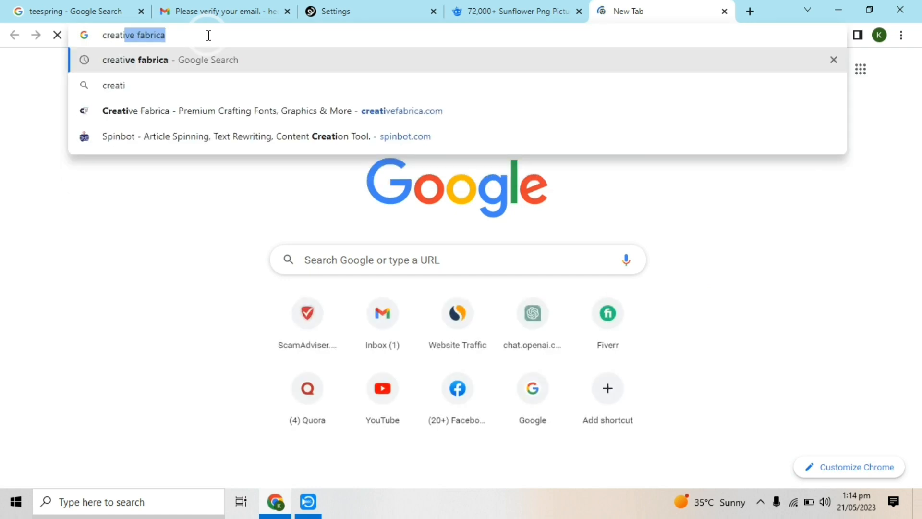
key(Return)
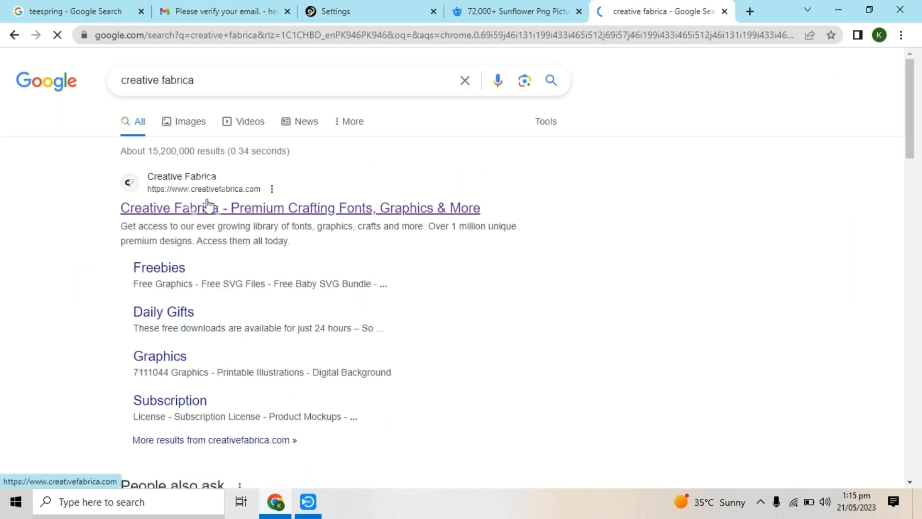
click(220, 210)
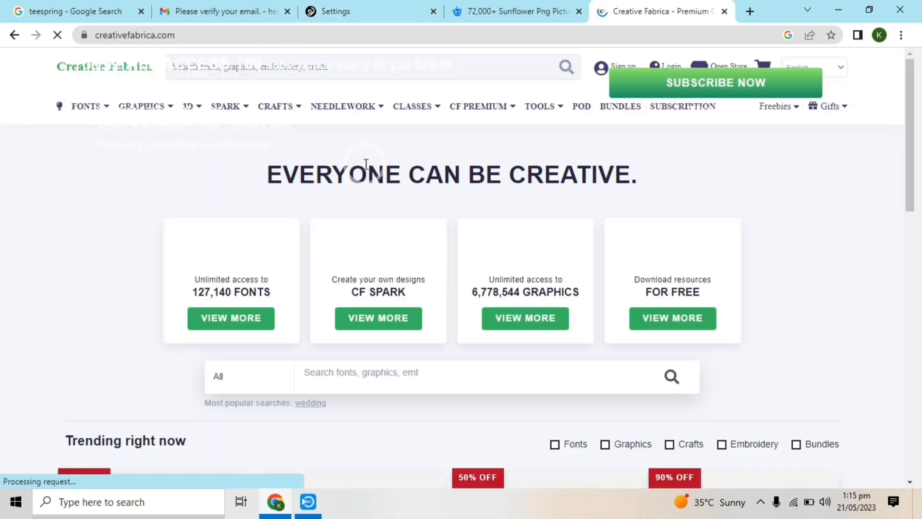
- Browse the Trending right now fonts, graphics and bundles on Creative Fabrica's home page
scroll(363, 175, down, 5)
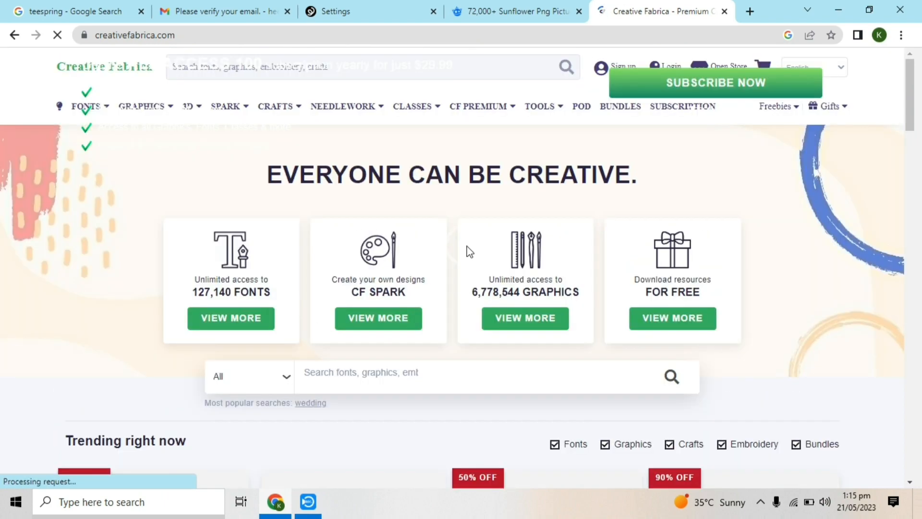
scroll(469, 247, down, 8)
scroll(532, 216, down, 4)
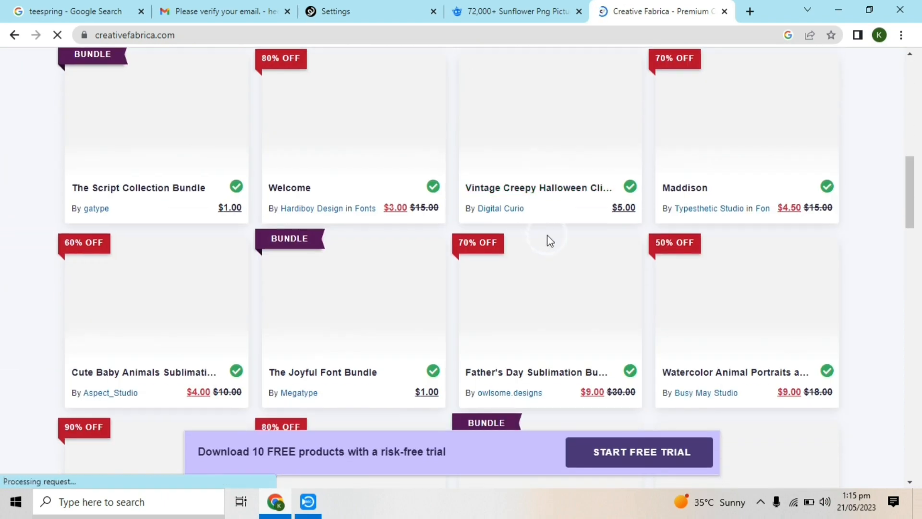
scroll(562, 286, up, 10)
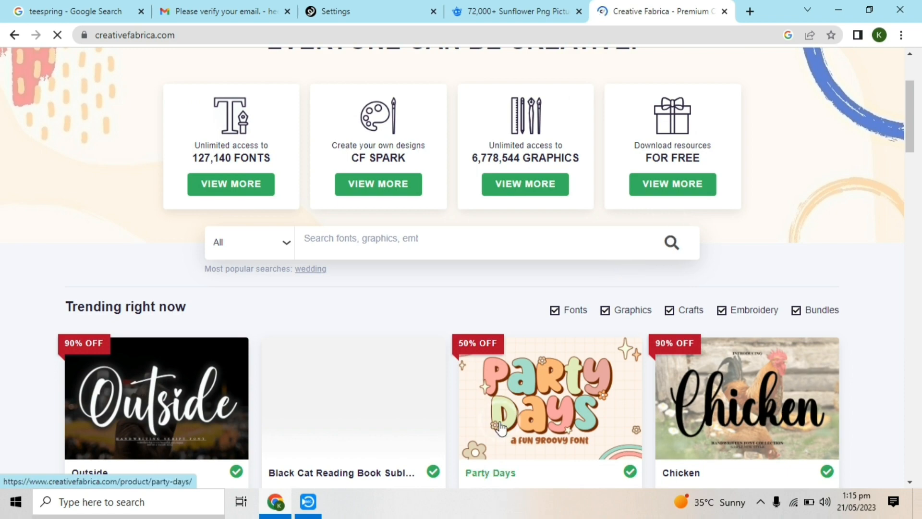
scroll(432, 253, down, 8)
scroll(433, 253, down, 4)
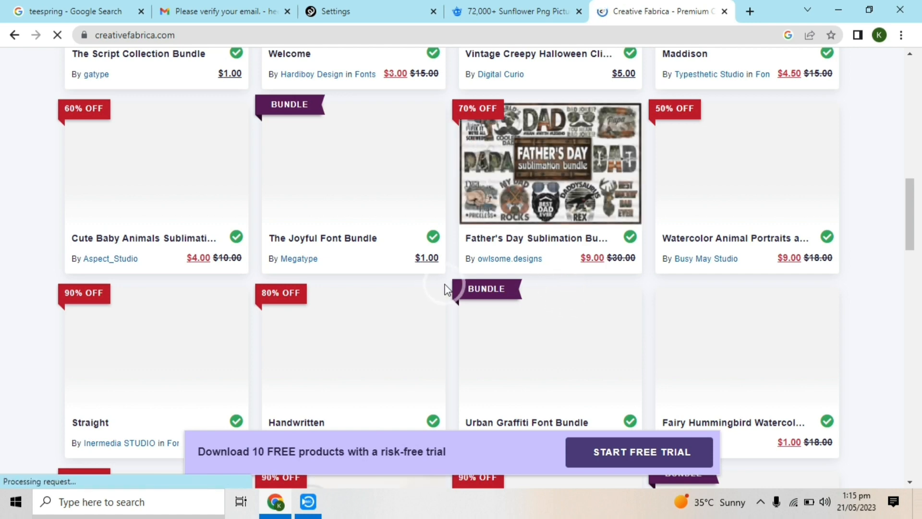
scroll(444, 289, up, 10)
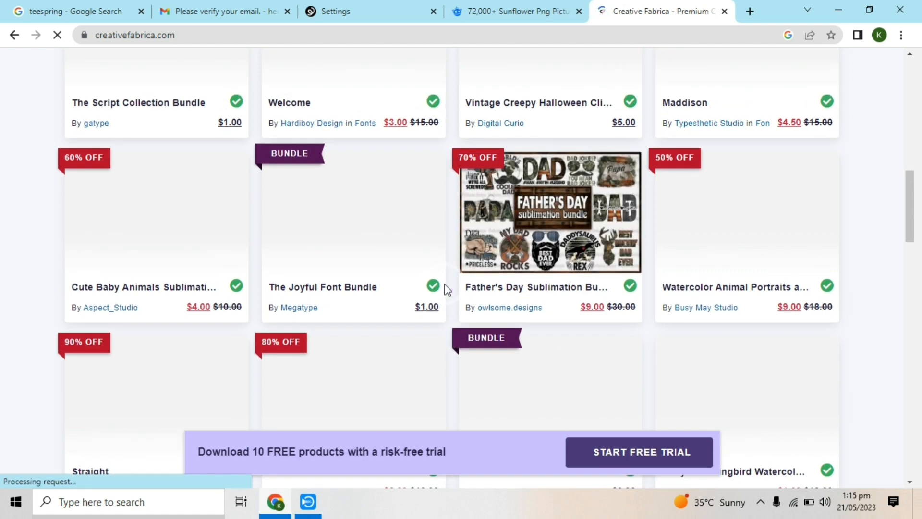
scroll(443, 270, up, 8)
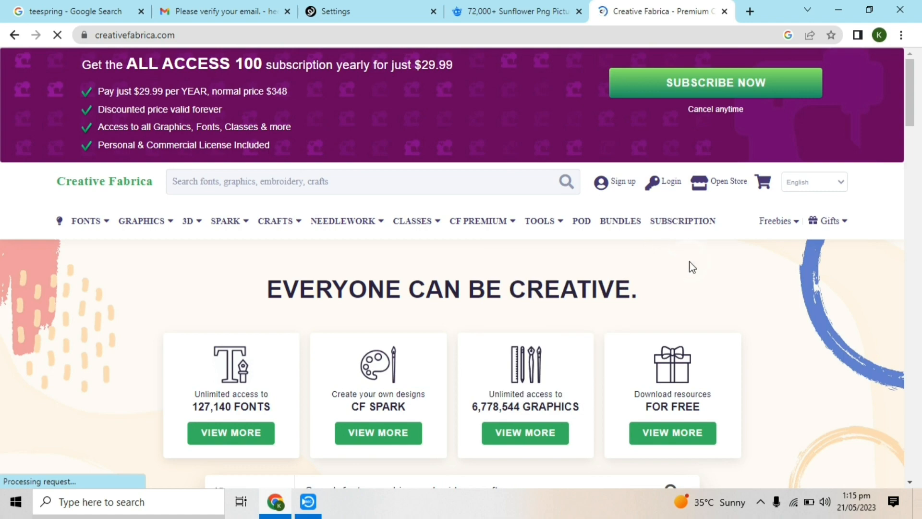
scroll(639, 295, down, 9)
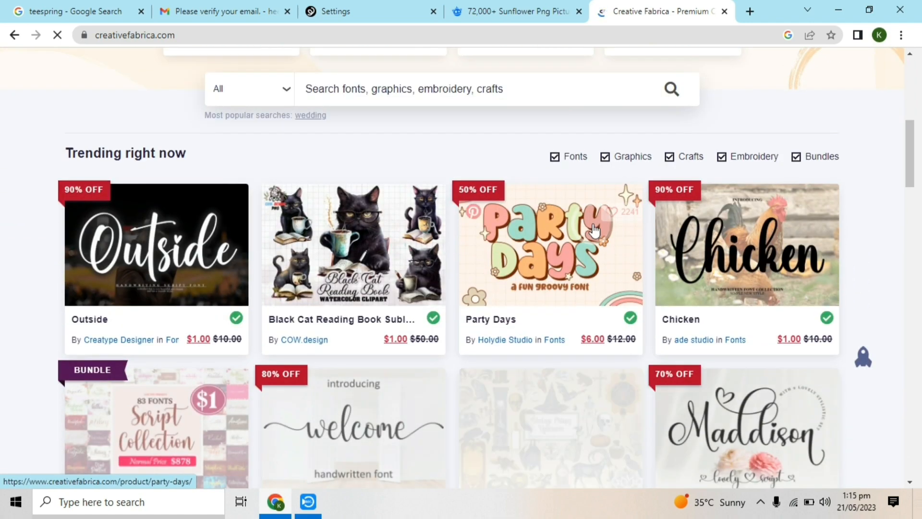
scroll(431, 248, down, 4)
scroll(433, 245, down, 3)
click(476, 221)
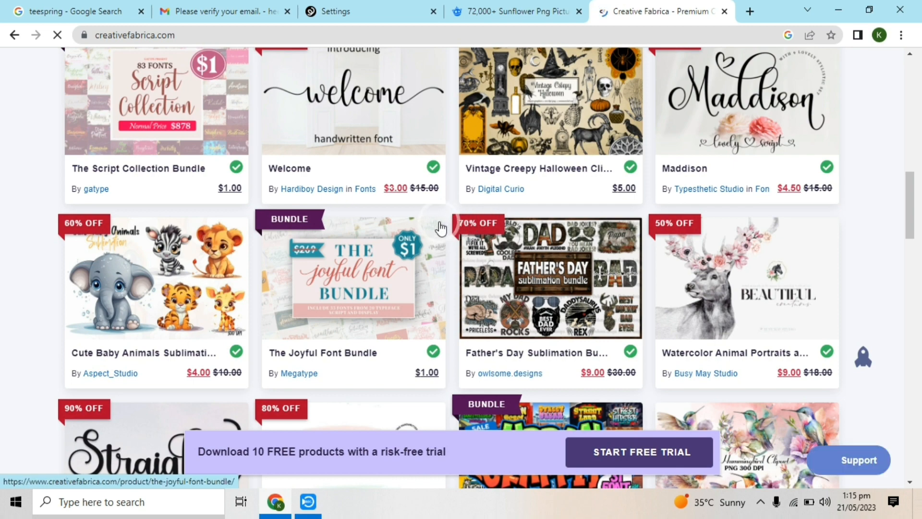
- View Creative Fabrica's ALL ACCESS 100 subscription offer and dismiss the Google sign-in prompt
scroll(459, 182, up, 11)
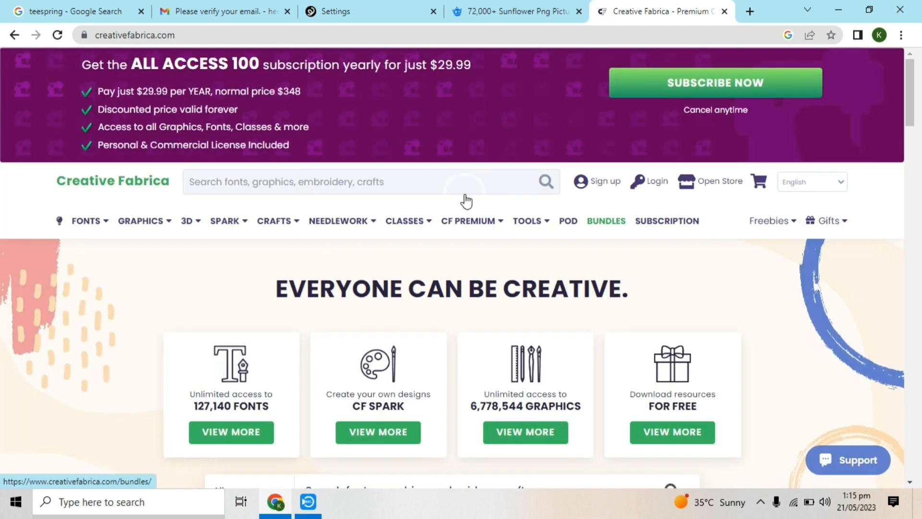
click(445, 147)
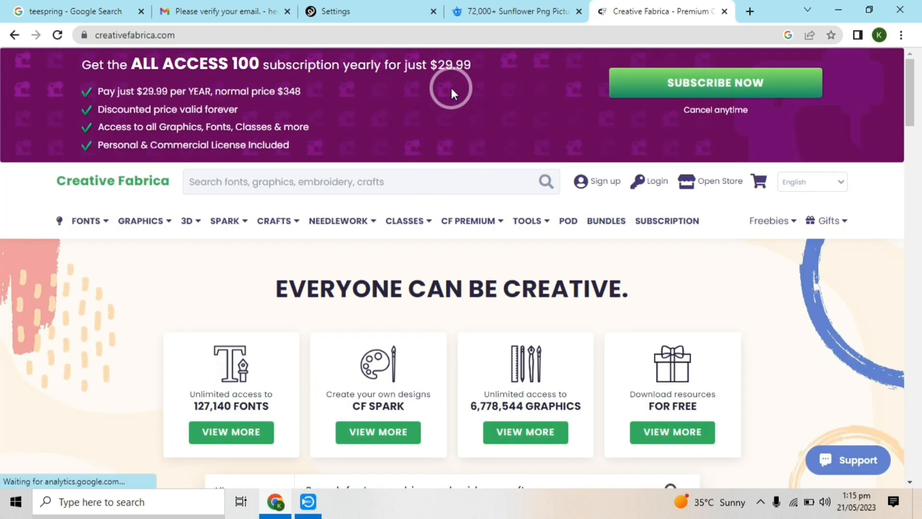
click(440, 163)
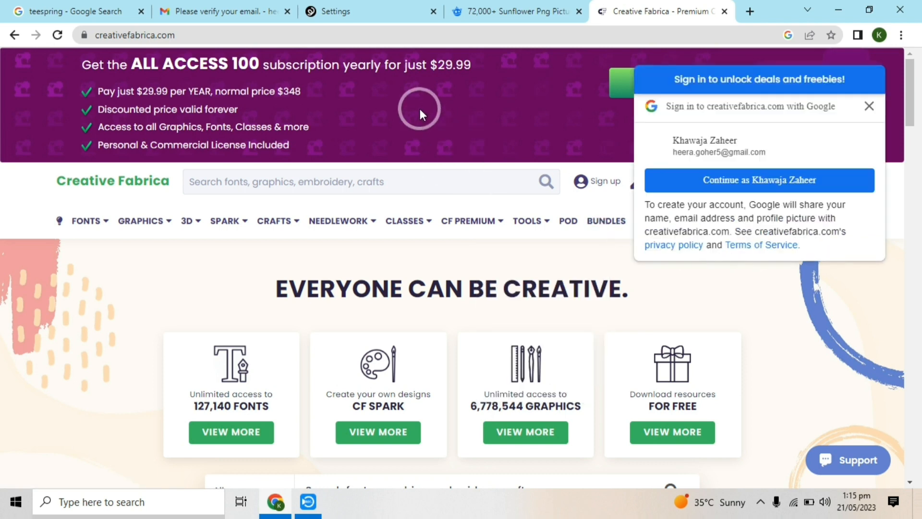
click(870, 106)
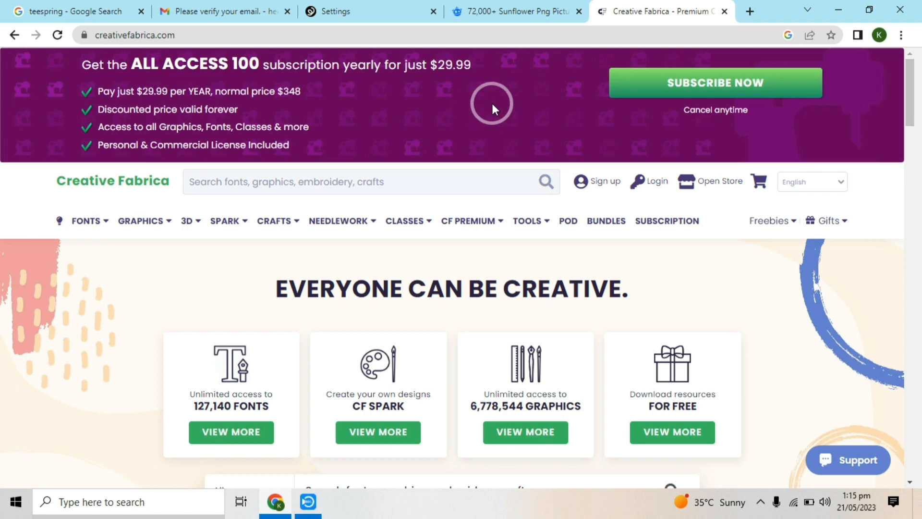
- Switch back to the Spring settings page and open the dashboard's Home overview
click(378, 2)
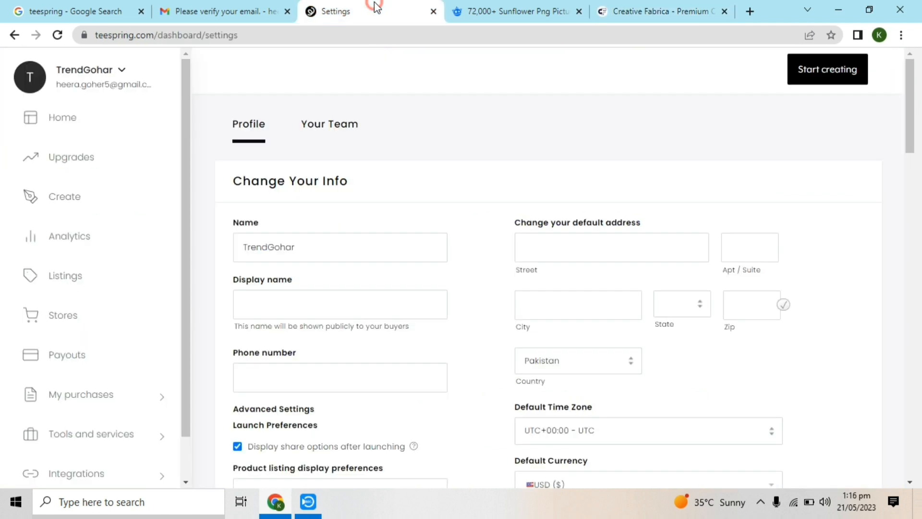
click(56, 123)
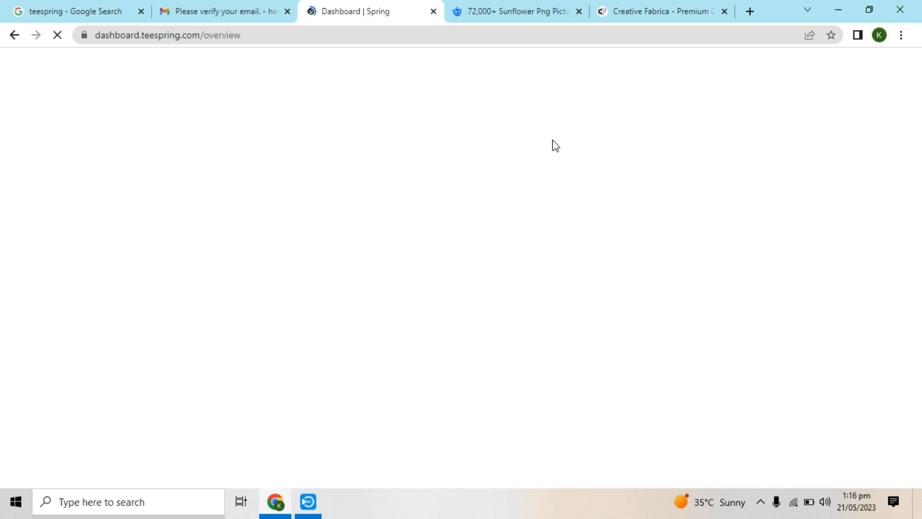
- Revisit the open Sunflower PNG and Creative Fabrica pages, and return to the Spring dashboard
click(501, 9)
click(420, 14)
click(609, 10)
click(497, 121)
scroll(528, 192, down, 5)
scroll(432, 144, up, 5)
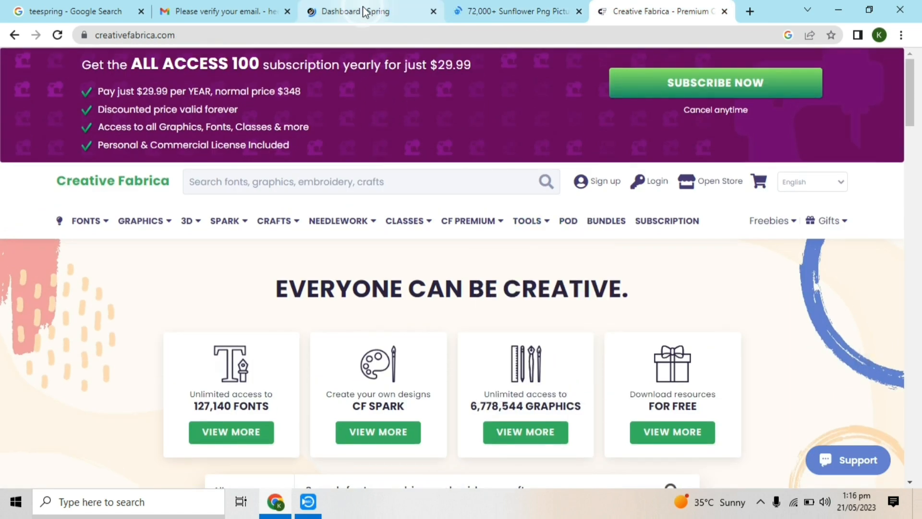
click(361, 9)
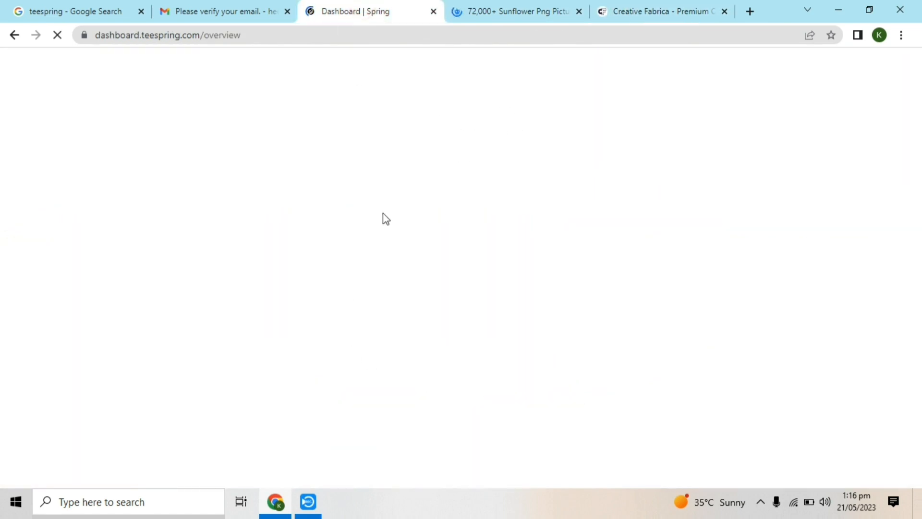